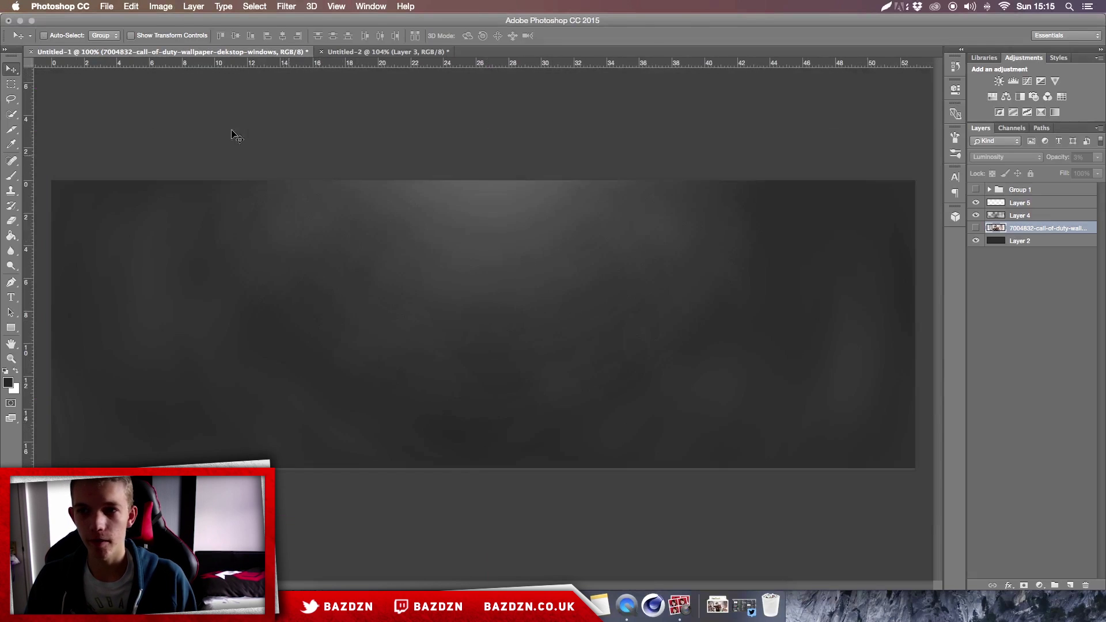
# Compare the Untitled-1 and Untitled-2 banner drafts, viewing Untitled-2 at actual size
pyautogui.click(358, 50)
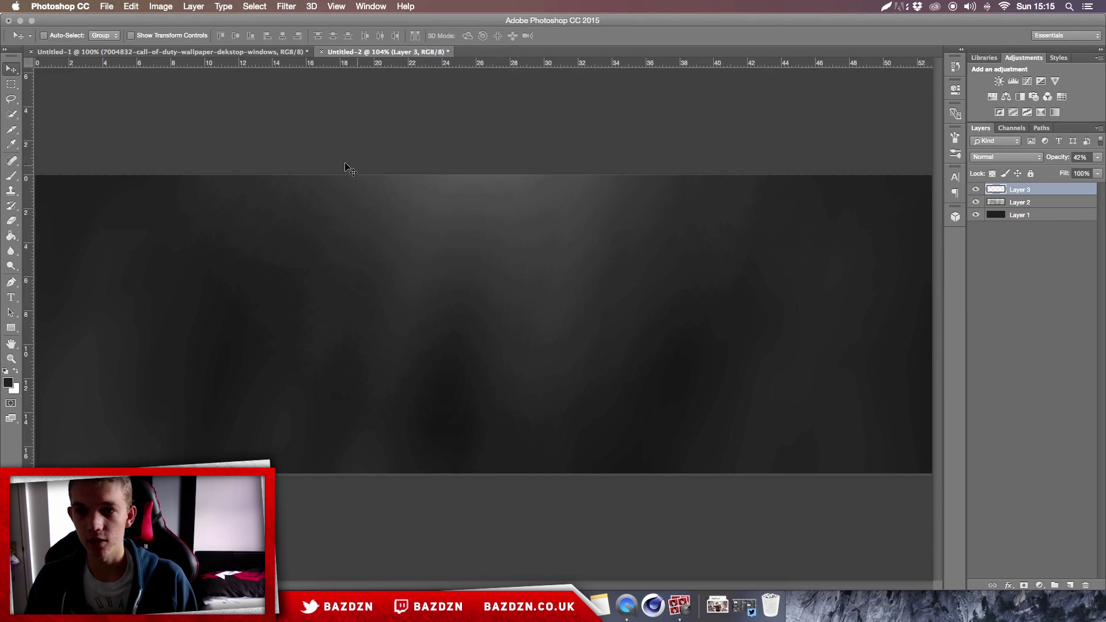
pyautogui.click(172, 52)
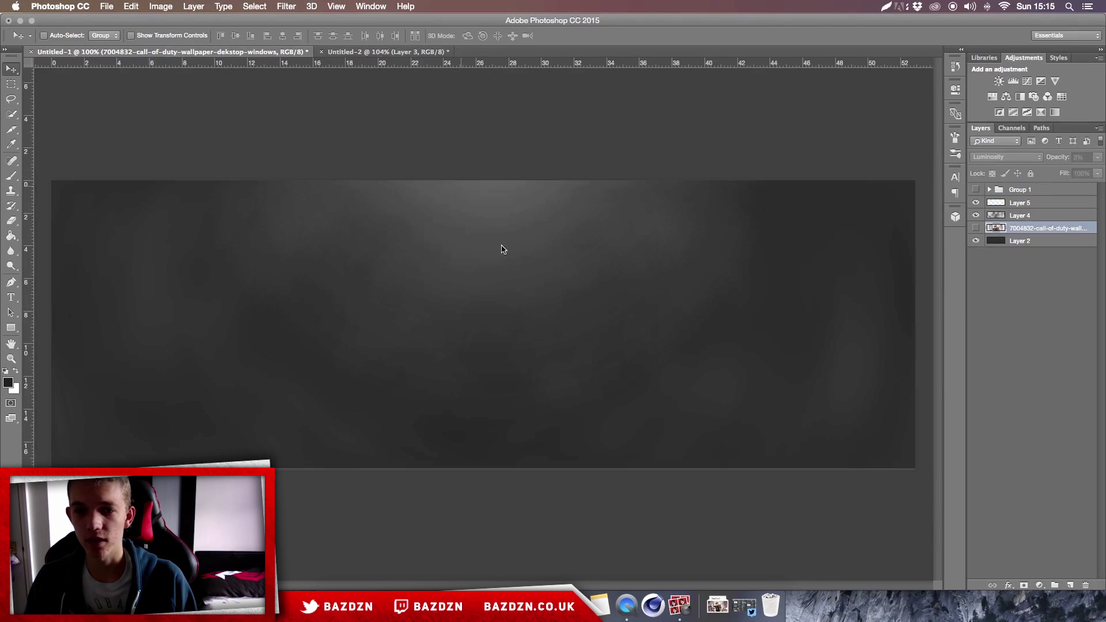
pyautogui.click(361, 53)
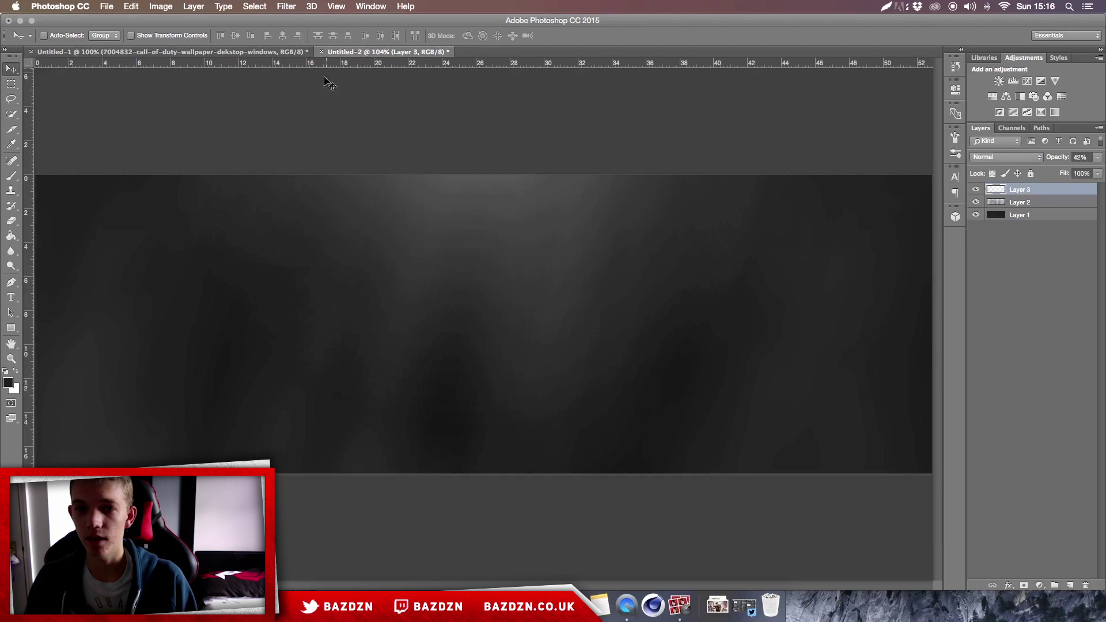
pyautogui.press('super+1')
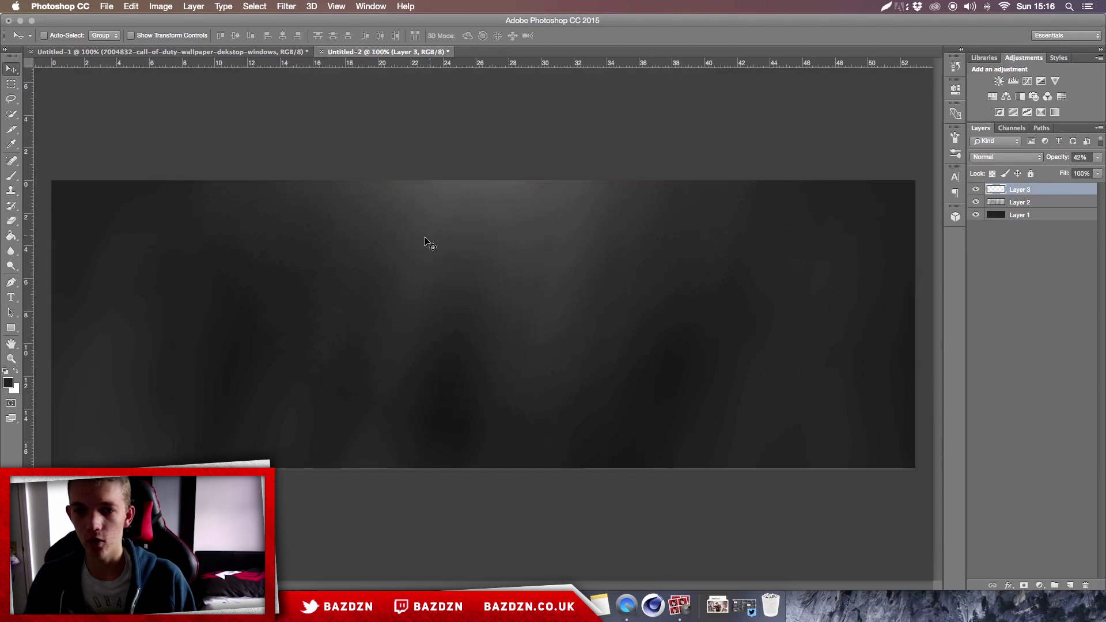
pyautogui.click(185, 51)
# Briefly show and hide the Call of Duty photo layer, then return to Untitled-2
pyautogui.click(976, 228)
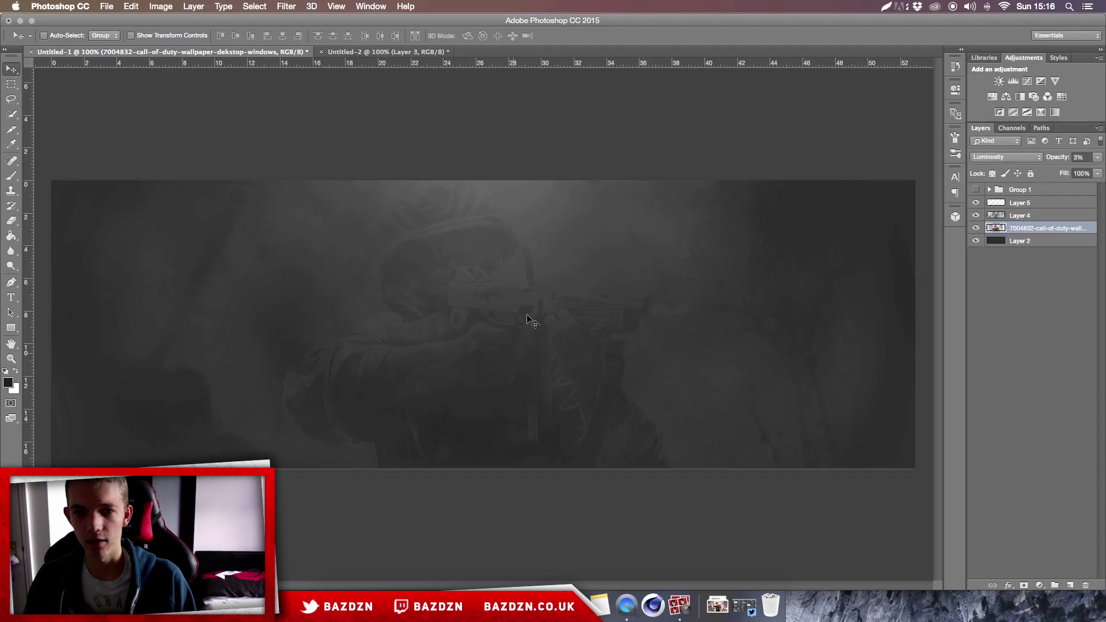
pyautogui.click(976, 228)
pyautogui.click(386, 52)
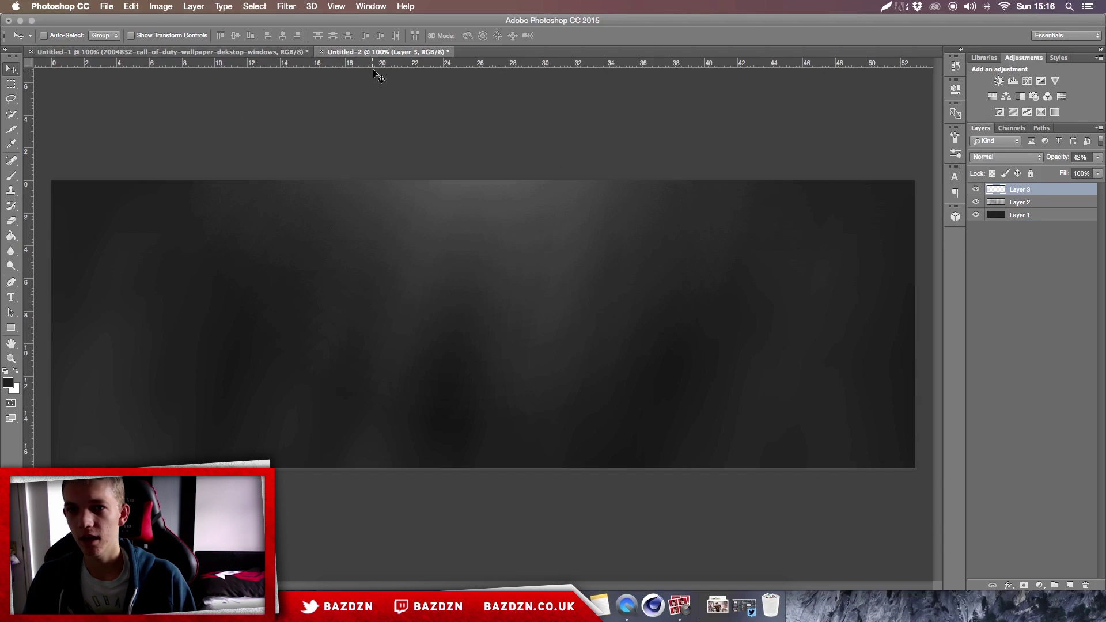
pyautogui.click(109, 7)
# Create a new 1500 × 500 pixel document at 72 pixels/inch with a transparent background
pyautogui.click(117, 24)
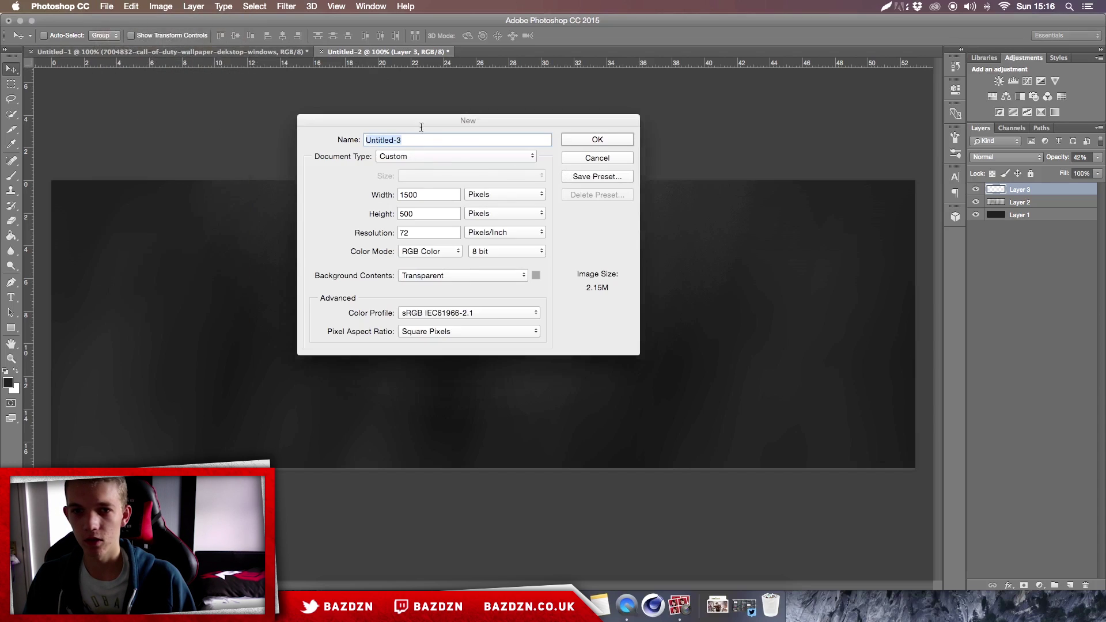
pyautogui.doubleClick(429, 198)
pyautogui.click(390, 213)
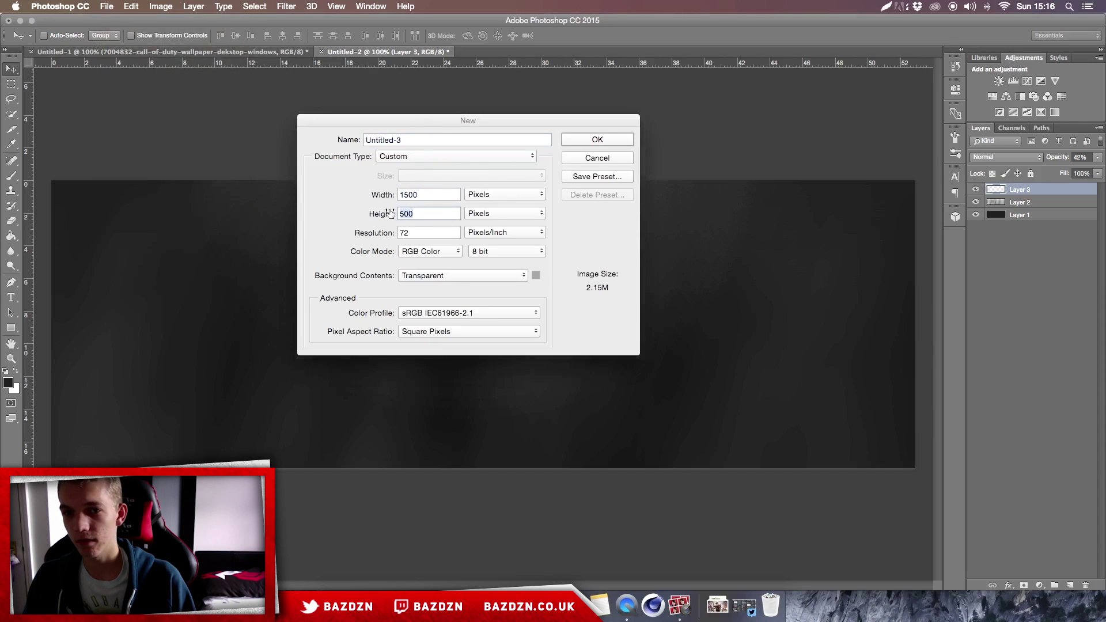
pyautogui.doubleClick(441, 194)
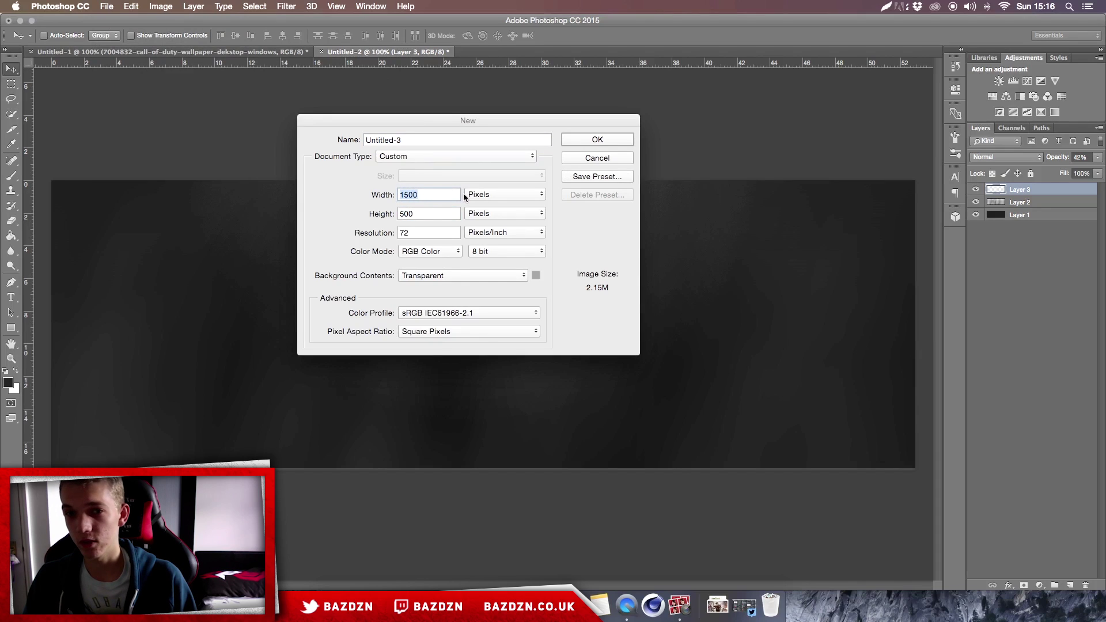
pyautogui.click(443, 197)
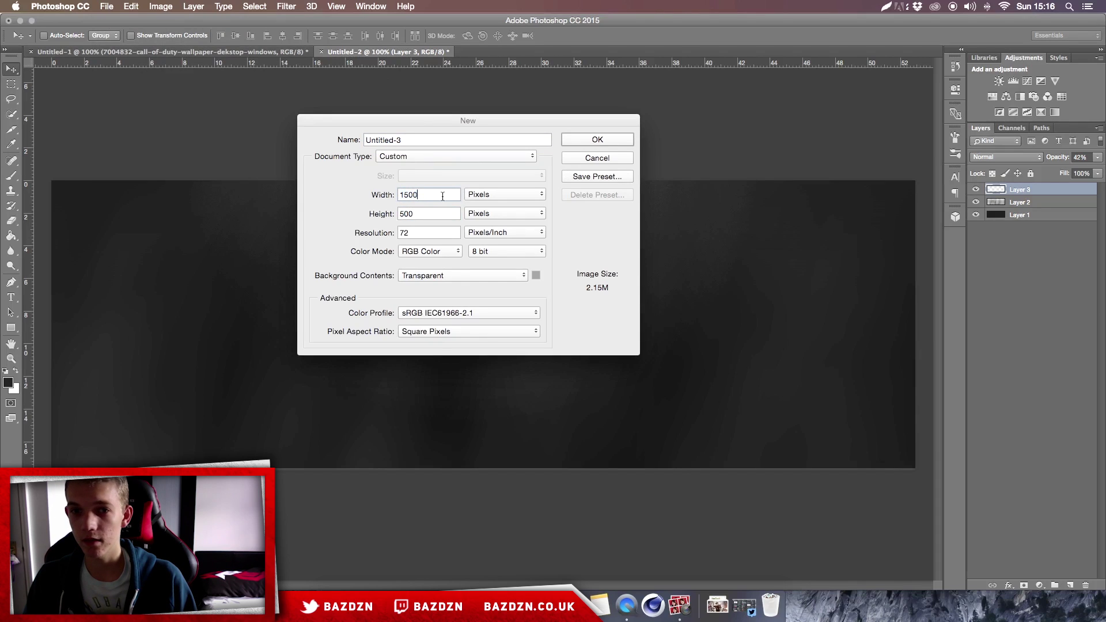
pyautogui.doubleClick(414, 216)
pyautogui.click(588, 146)
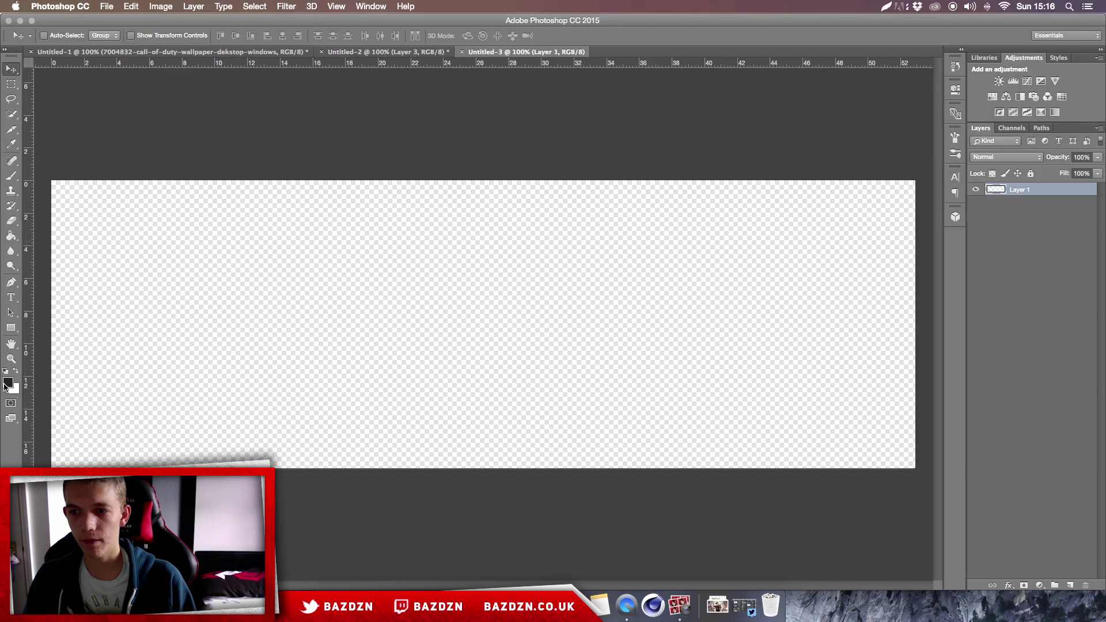
pyautogui.click(6, 383)
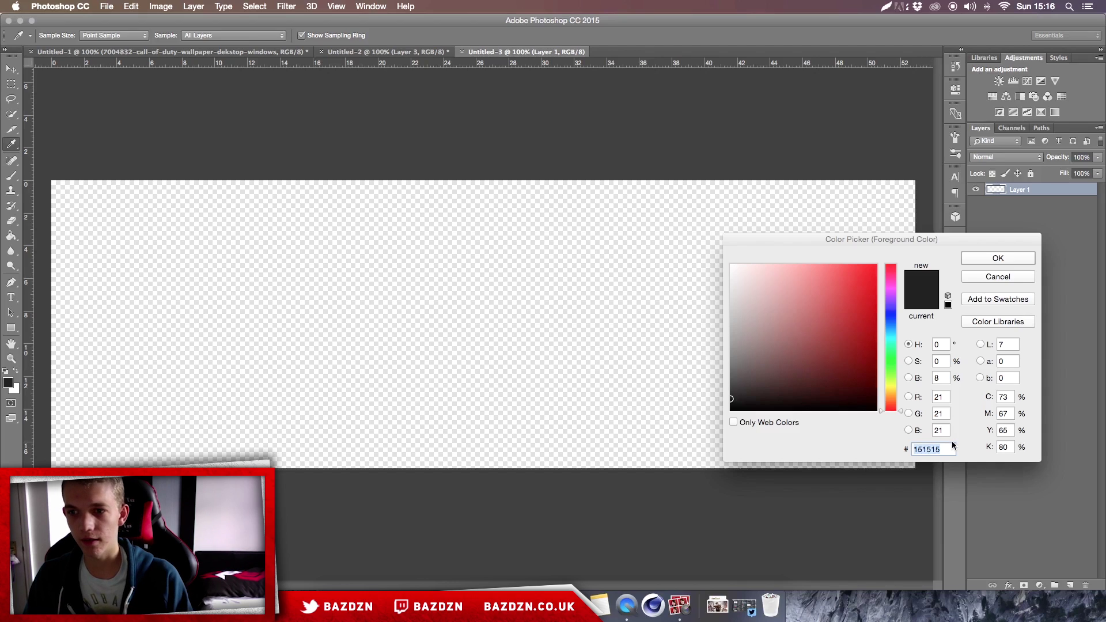
# Fill the empty canvas with dark grey #151515 using the Paint Bucket
pyautogui.click(998, 258)
pyautogui.press('v')
pyautogui.click(14, 237)
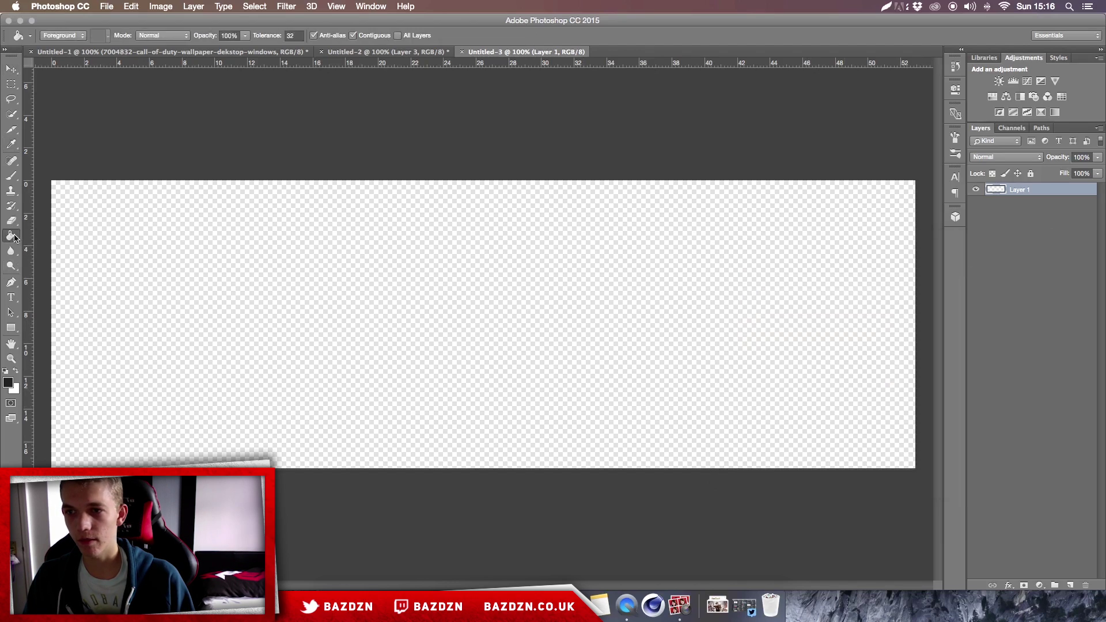
pyautogui.click(12, 238)
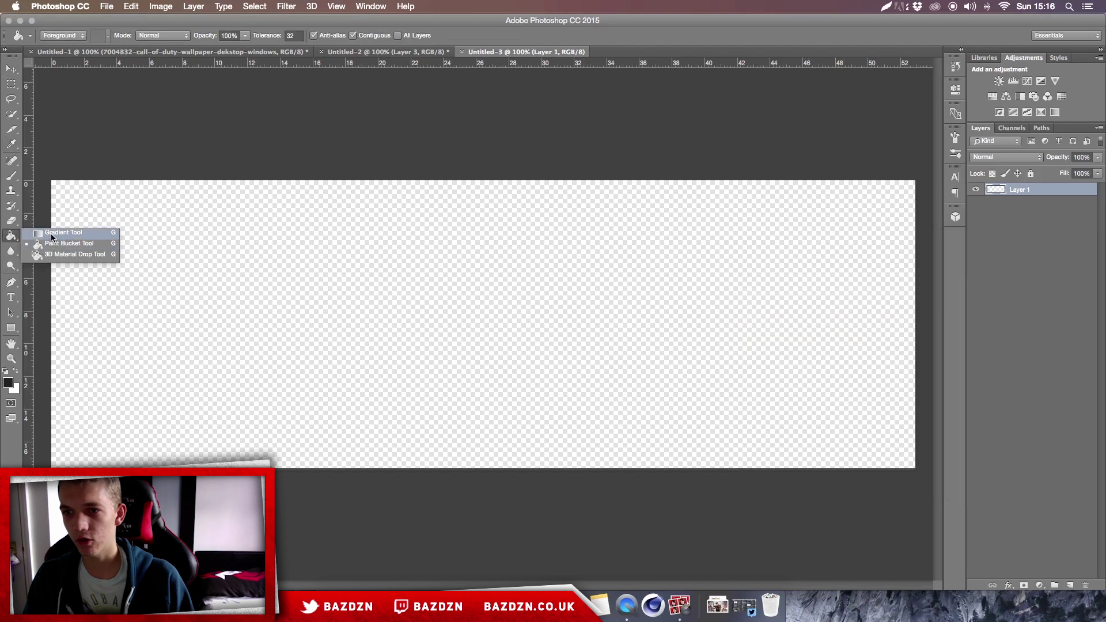
pyautogui.click(50, 233)
pyautogui.click(14, 237)
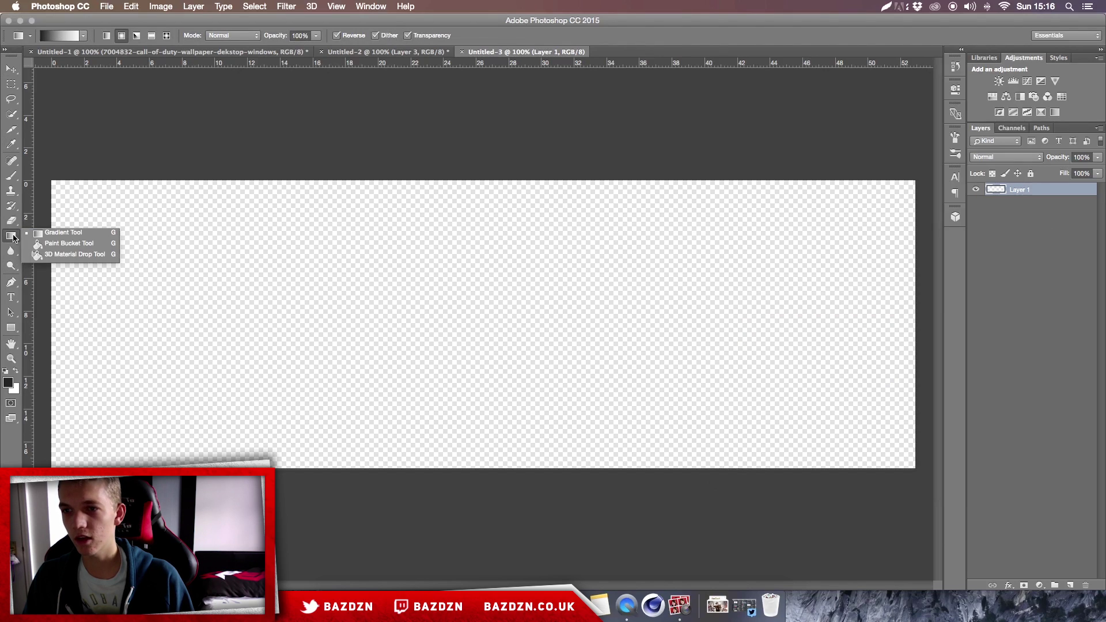
pyautogui.click(55, 243)
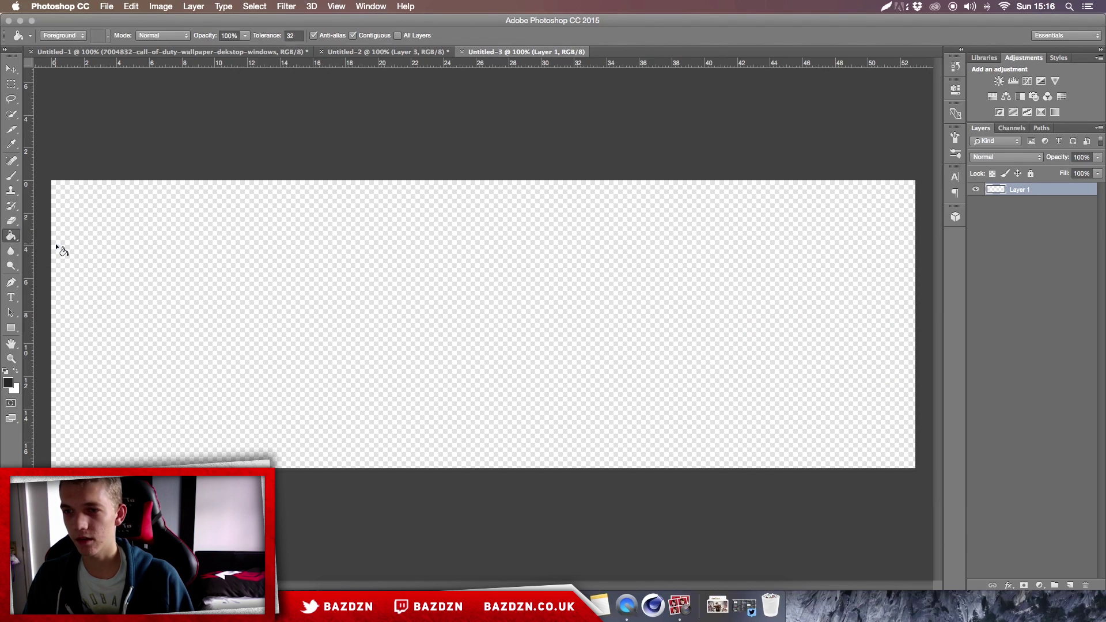
pyautogui.click(262, 267)
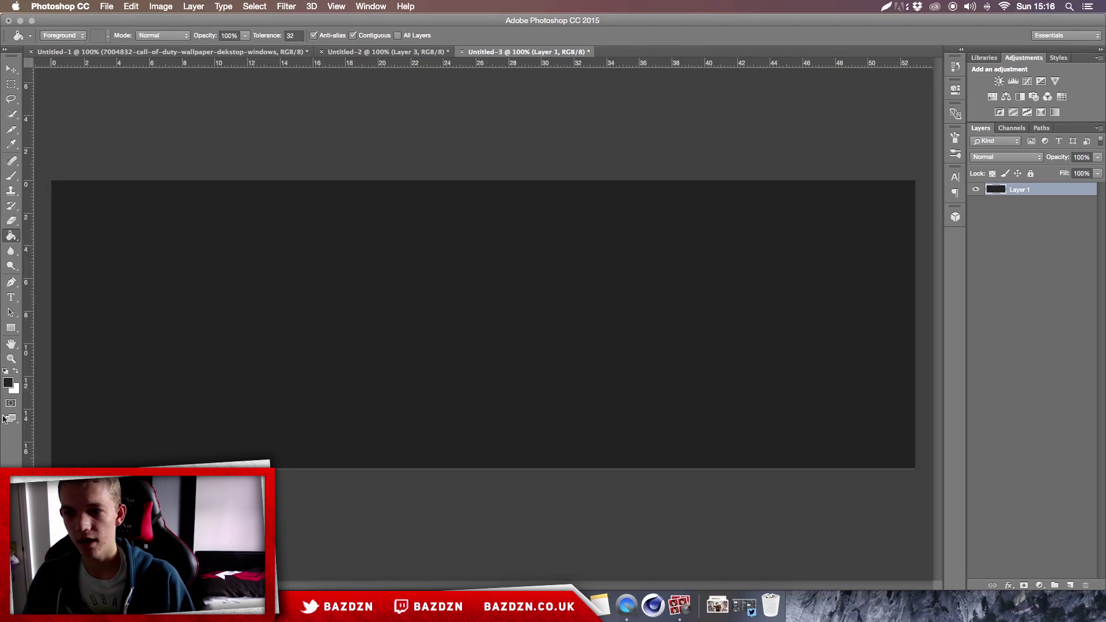
# Confirm the foreground colour is unchanged and add an empty Layer 2 above the base
pyautogui.click(8, 382)
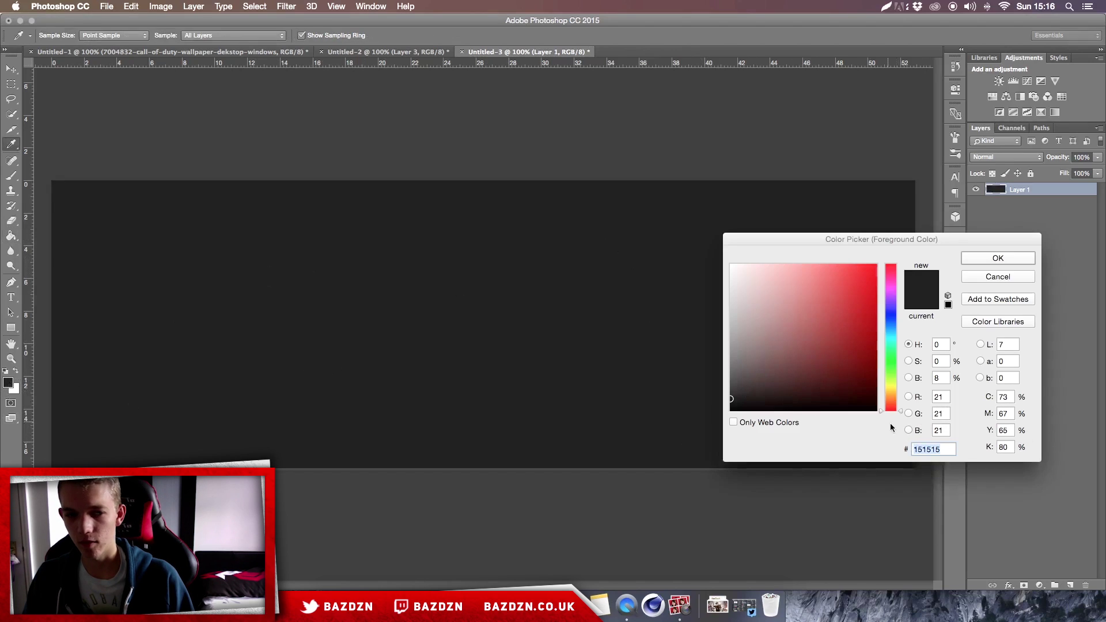
pyautogui.press('Return')
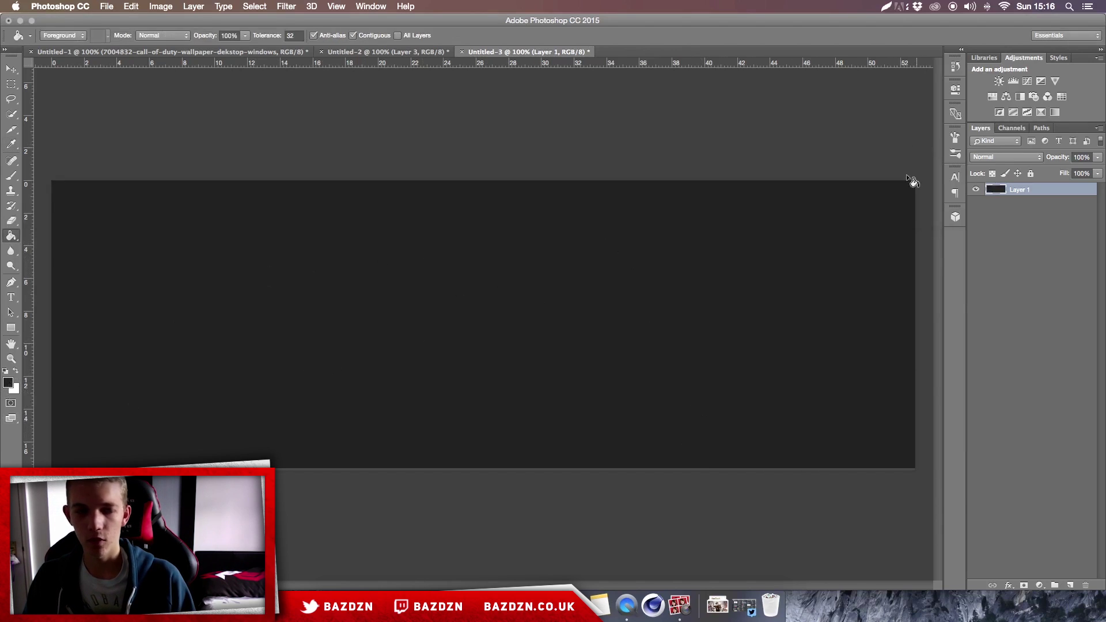
pyautogui.click(1070, 587)
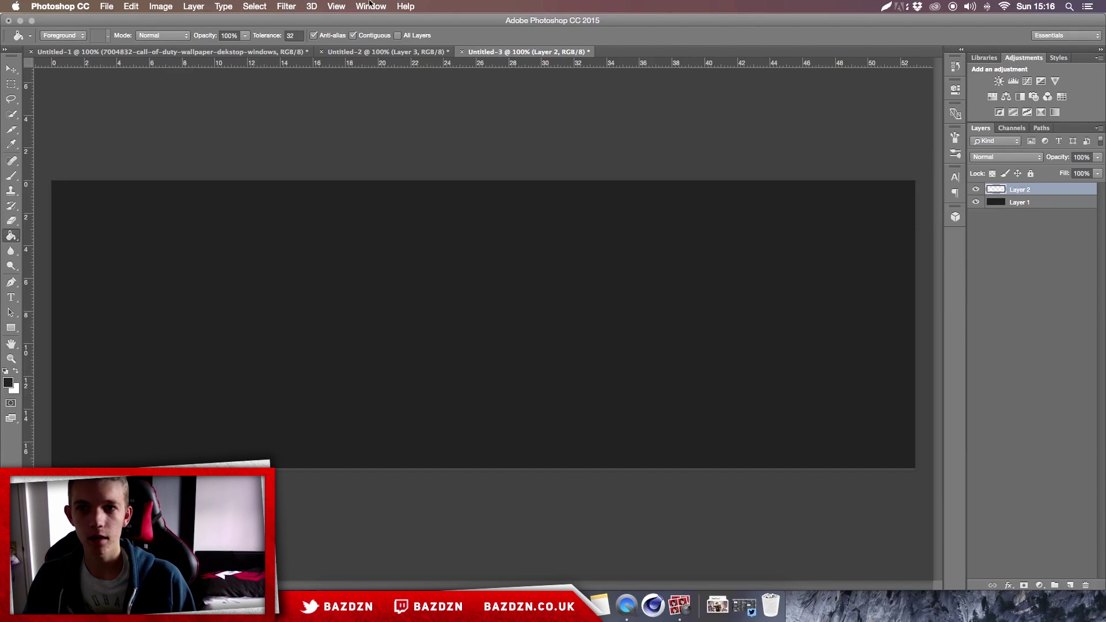
# Render grey clouds onto Layer 2, hide it, and add a new Layer 3 on top
pyautogui.click(286, 6)
pyautogui.moveTo(301, 147)
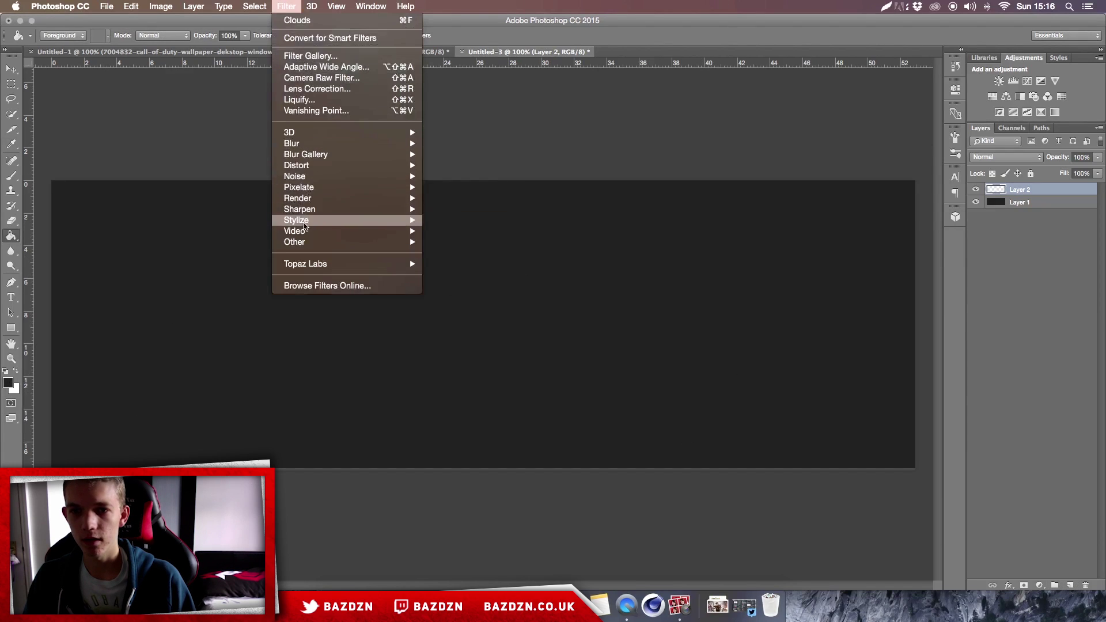
pyautogui.moveTo(308, 201)
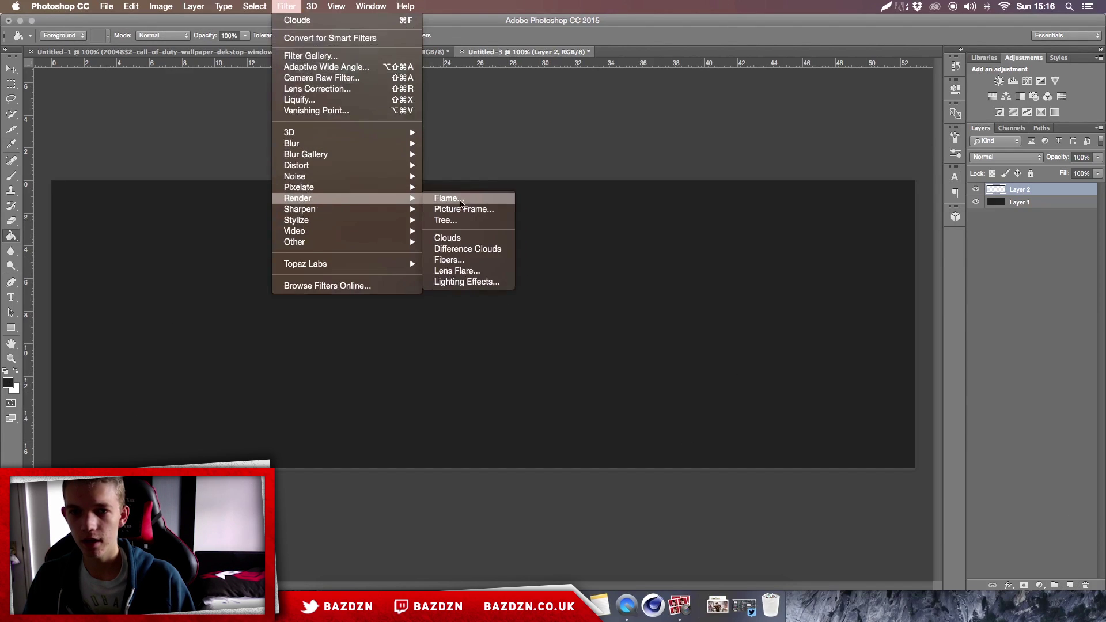
pyautogui.click(474, 236)
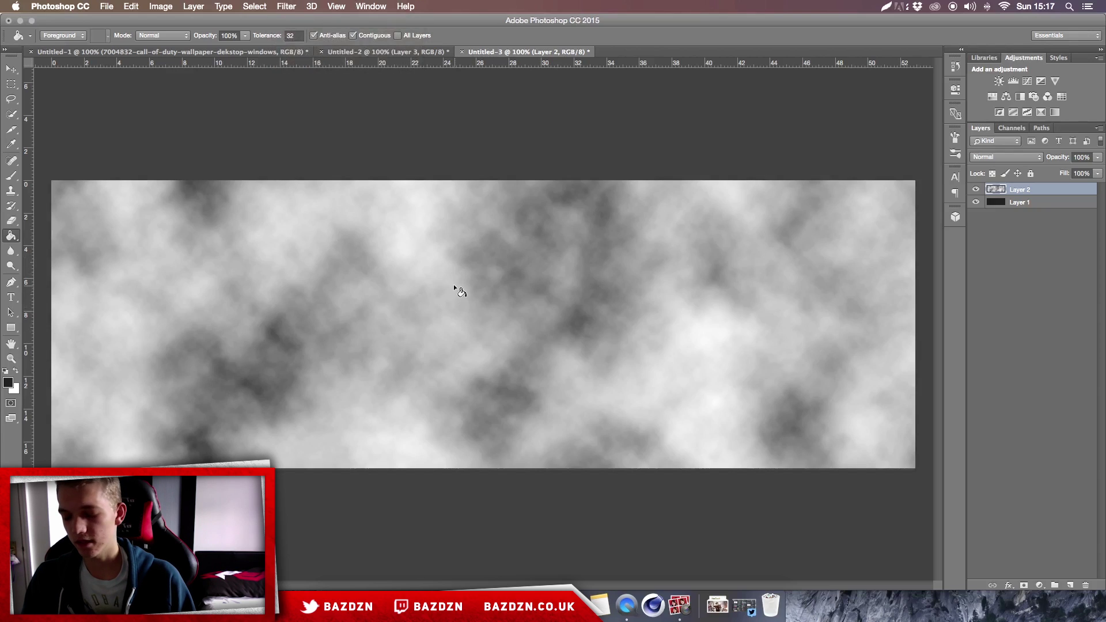
pyautogui.click(975, 190)
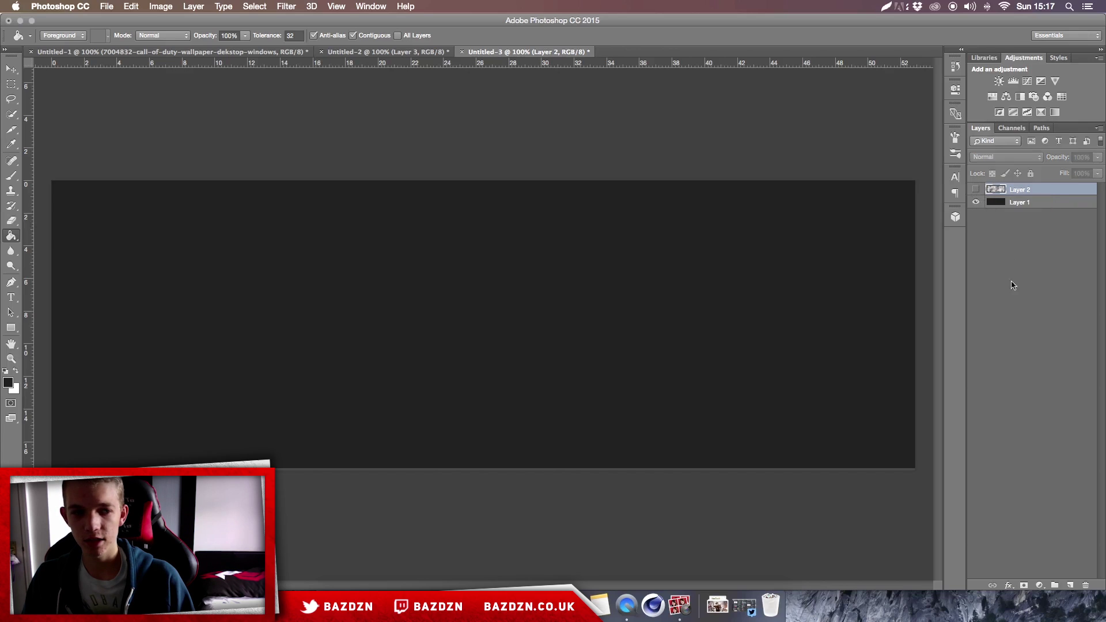
pyautogui.click(1069, 585)
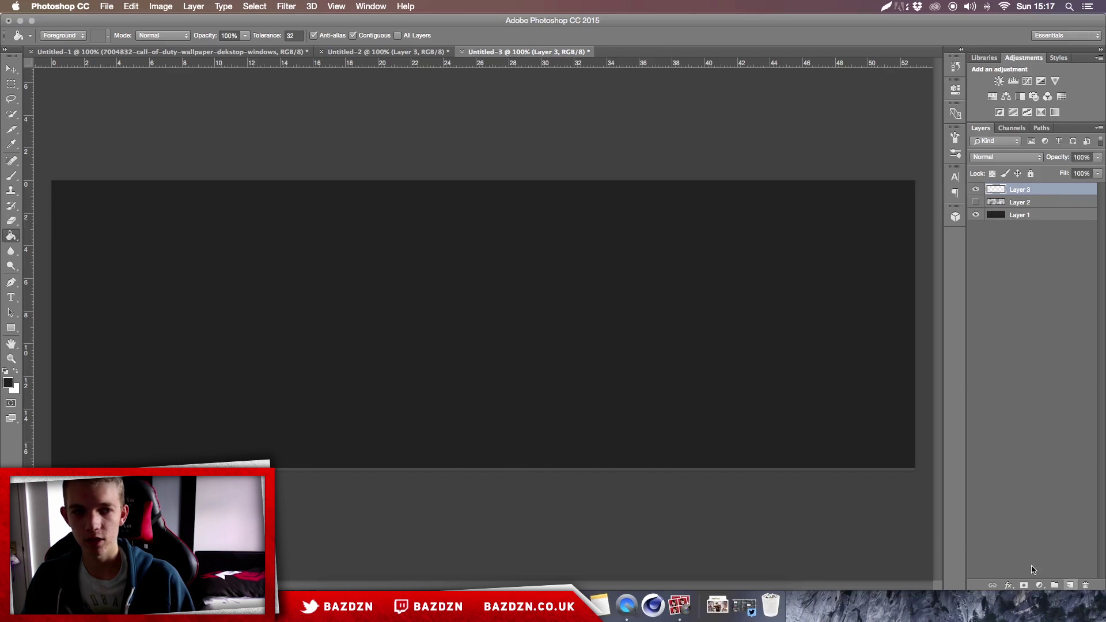
# Show the grey cloud layer again and set the background colour to red
pyautogui.click(975, 203)
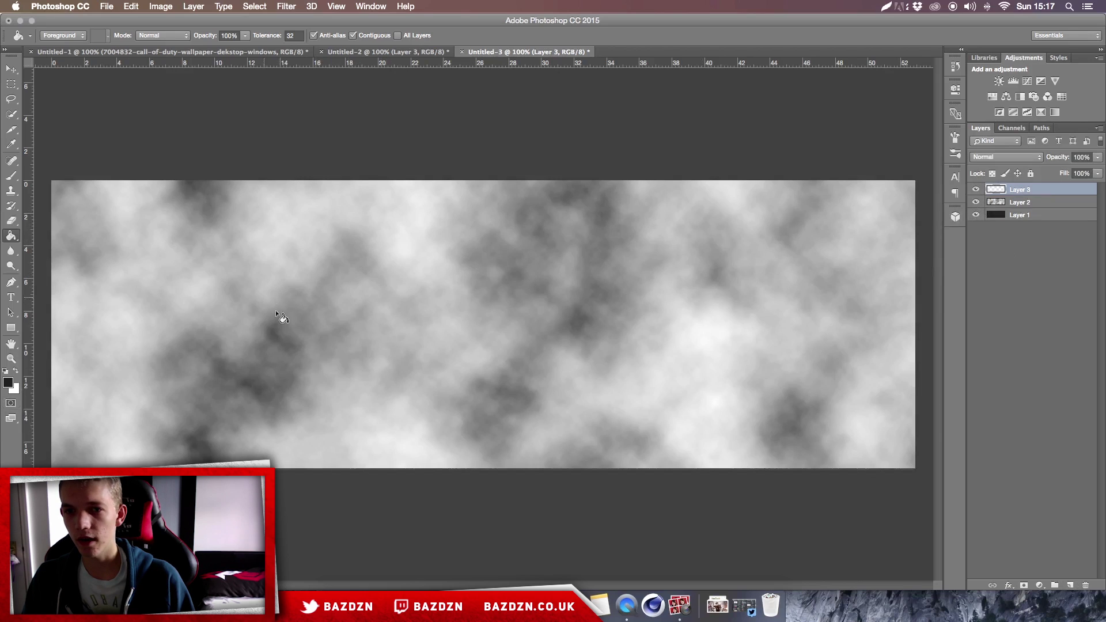
pyautogui.click(15, 394)
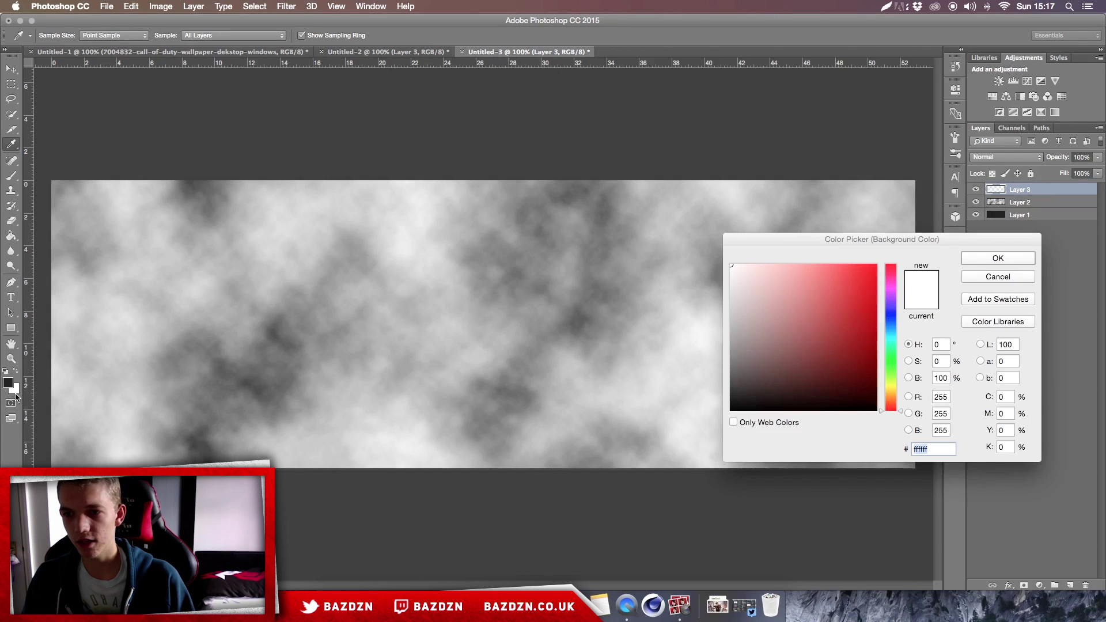
pyautogui.click(850, 319)
pyautogui.press('Return')
pyautogui.press('g')
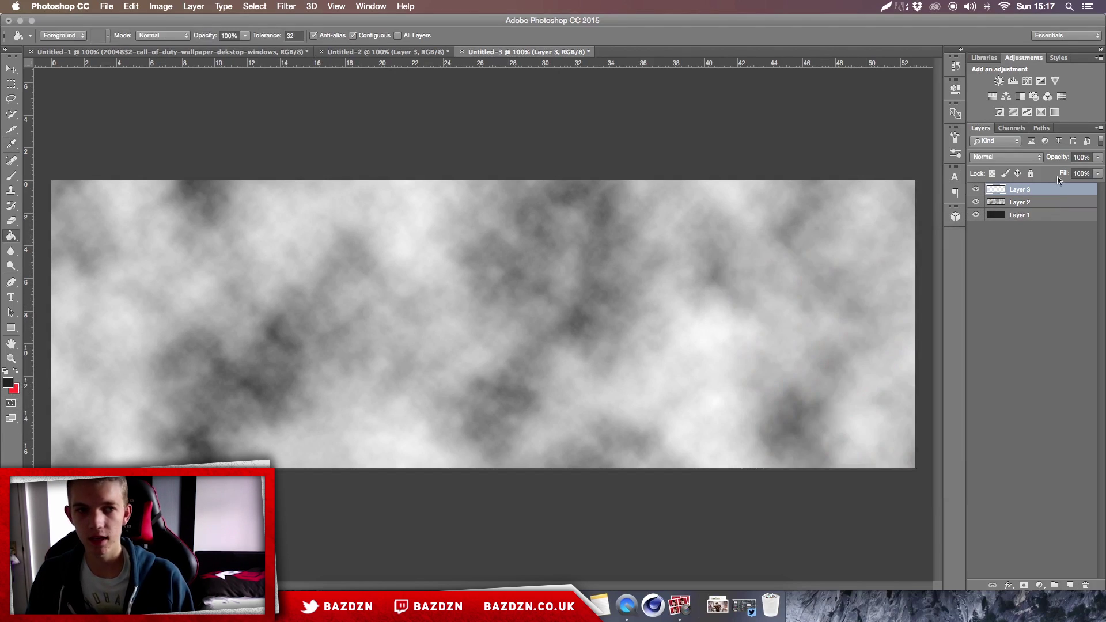
# Render red-and-dark clouds on Layer 3, then hide and delete that layer
pyautogui.click(286, 6)
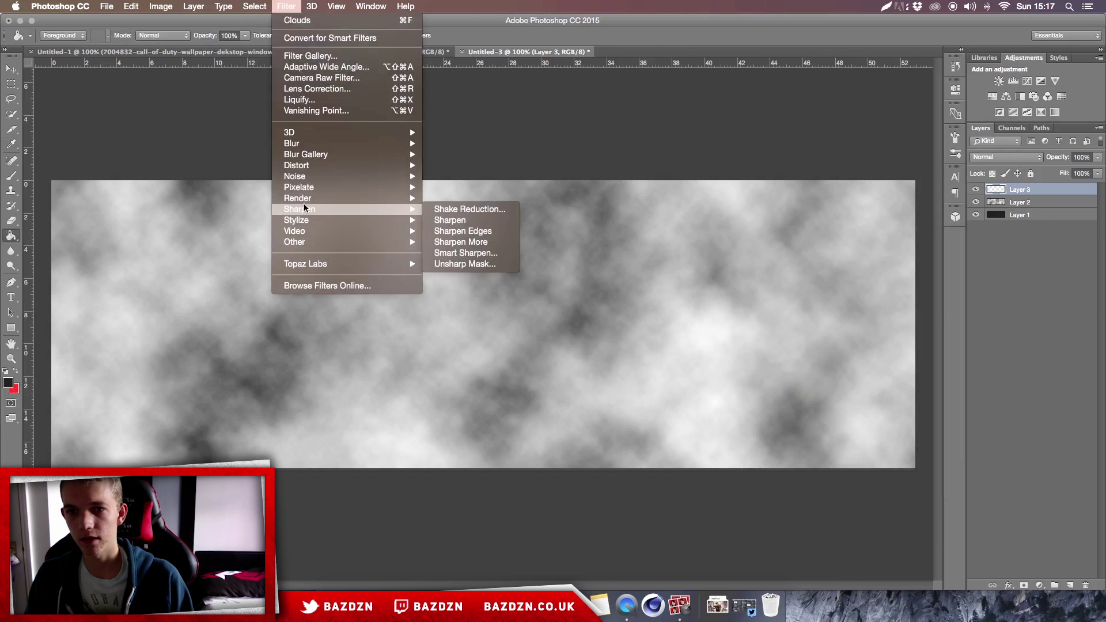
pyautogui.moveTo(305, 198)
pyautogui.click(447, 237)
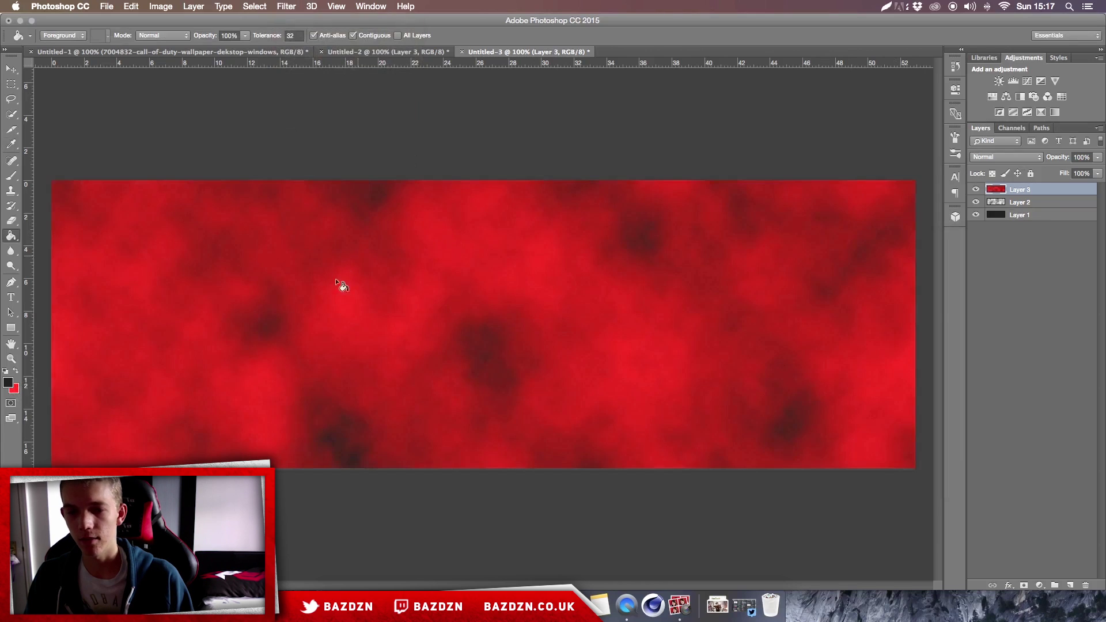
pyautogui.click(1009, 202)
pyautogui.click(990, 192)
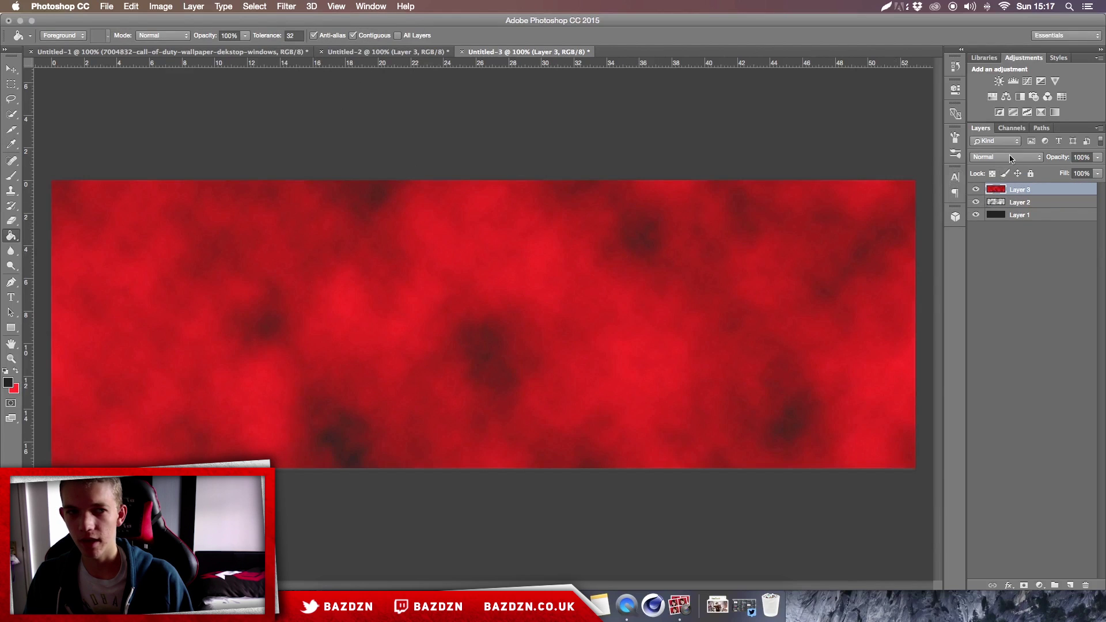
pyautogui.click(977, 190)
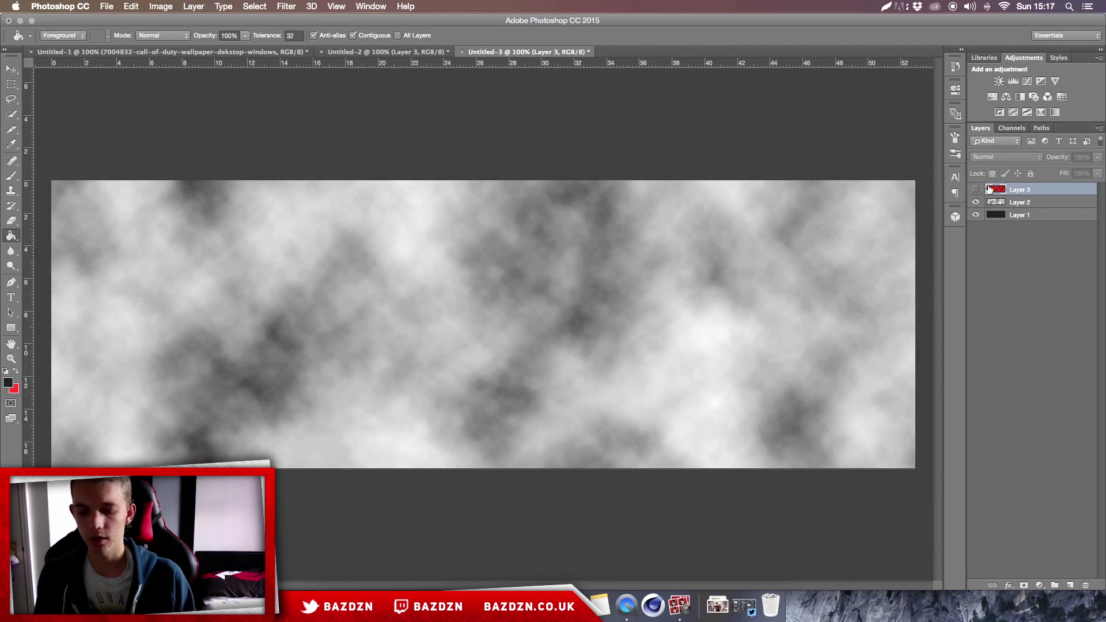
pyautogui.press('BackSpace')
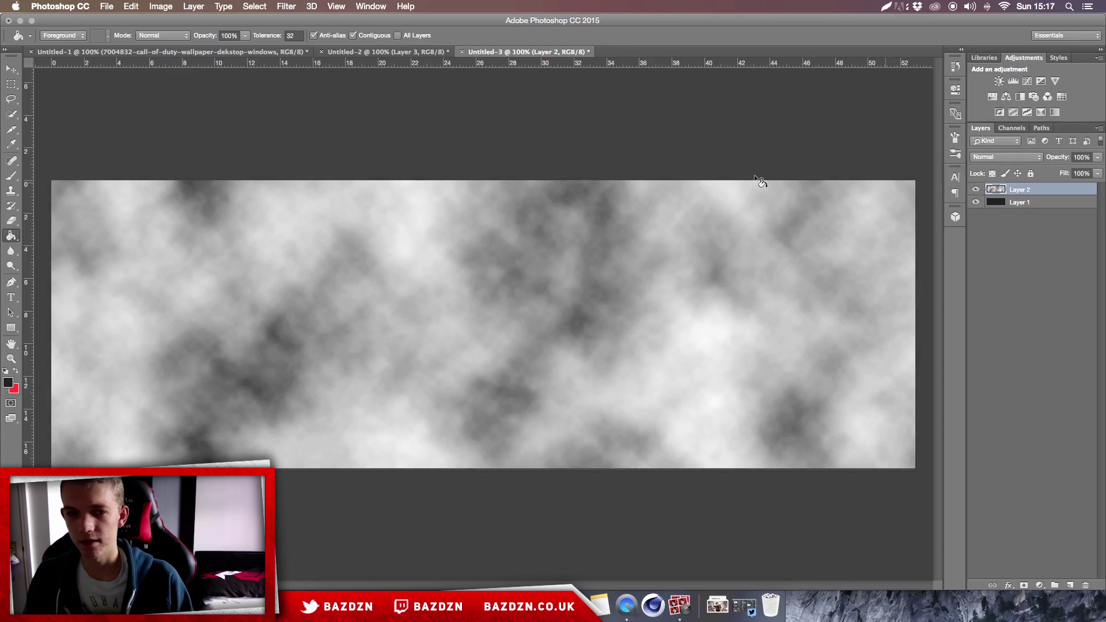
# Try a Wave warp on the grey cloud Layer 2, bending it the opposite way
pyautogui.click(11, 69)
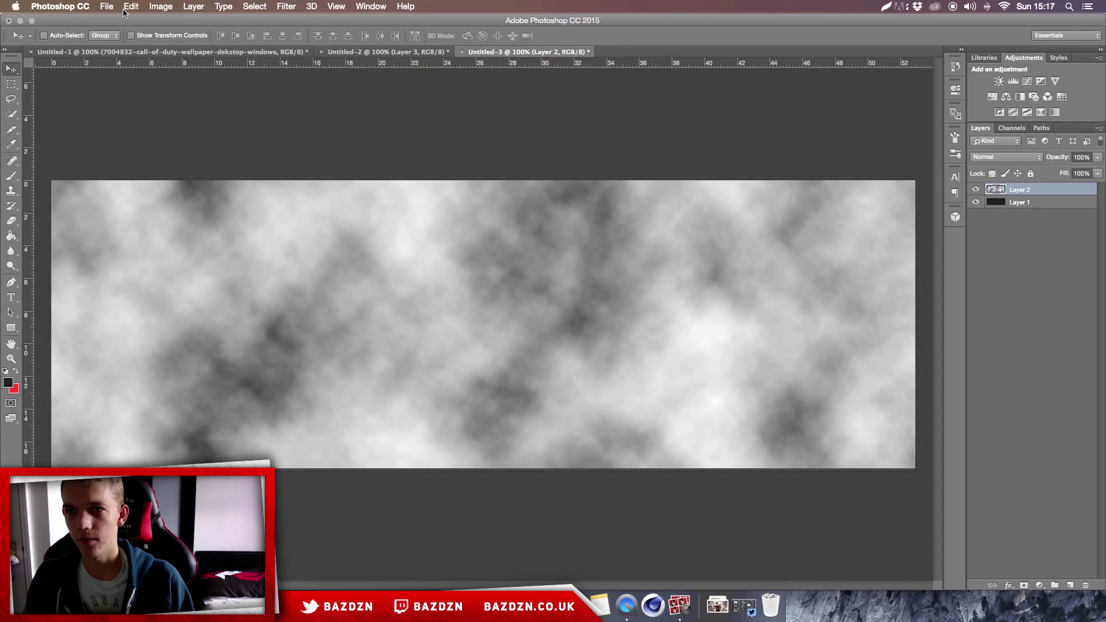
pyautogui.click(130, 7)
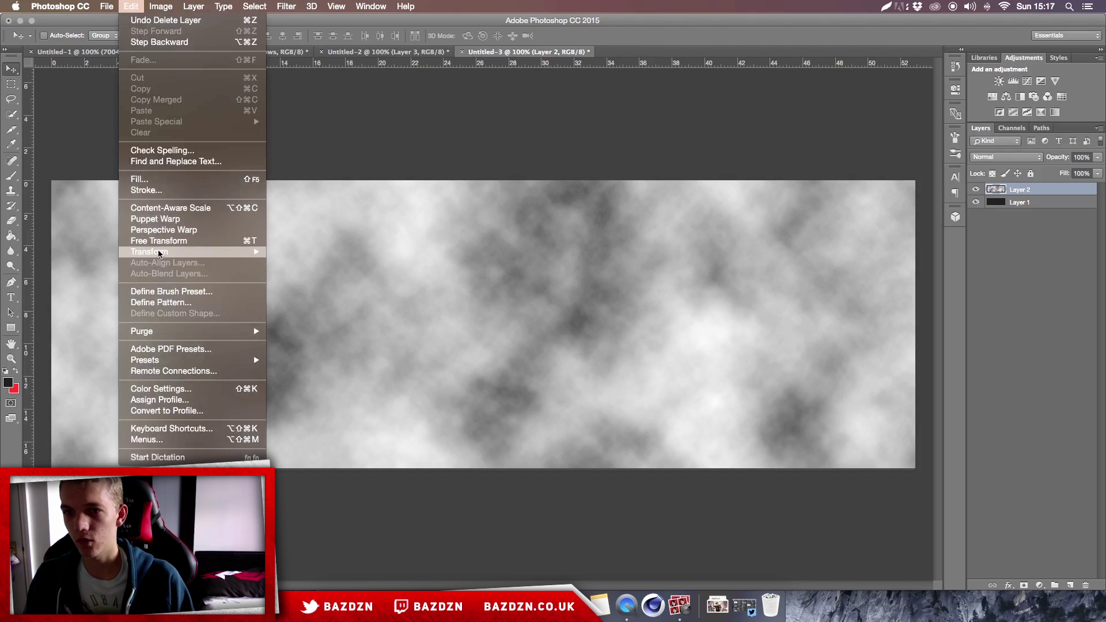
pyautogui.moveTo(162, 252)
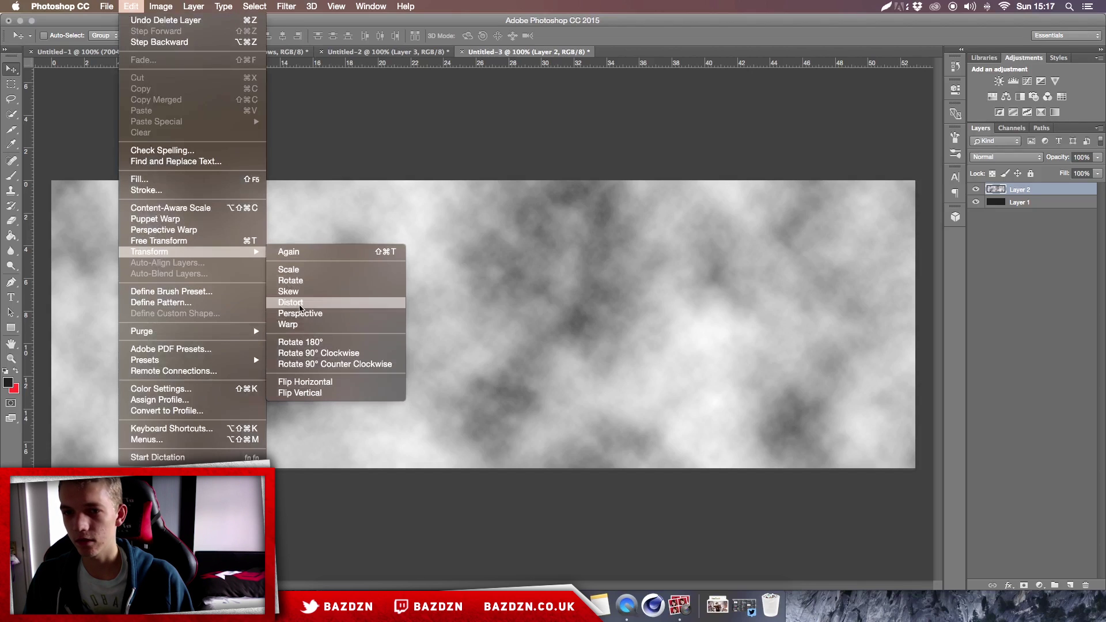
pyautogui.click(299, 325)
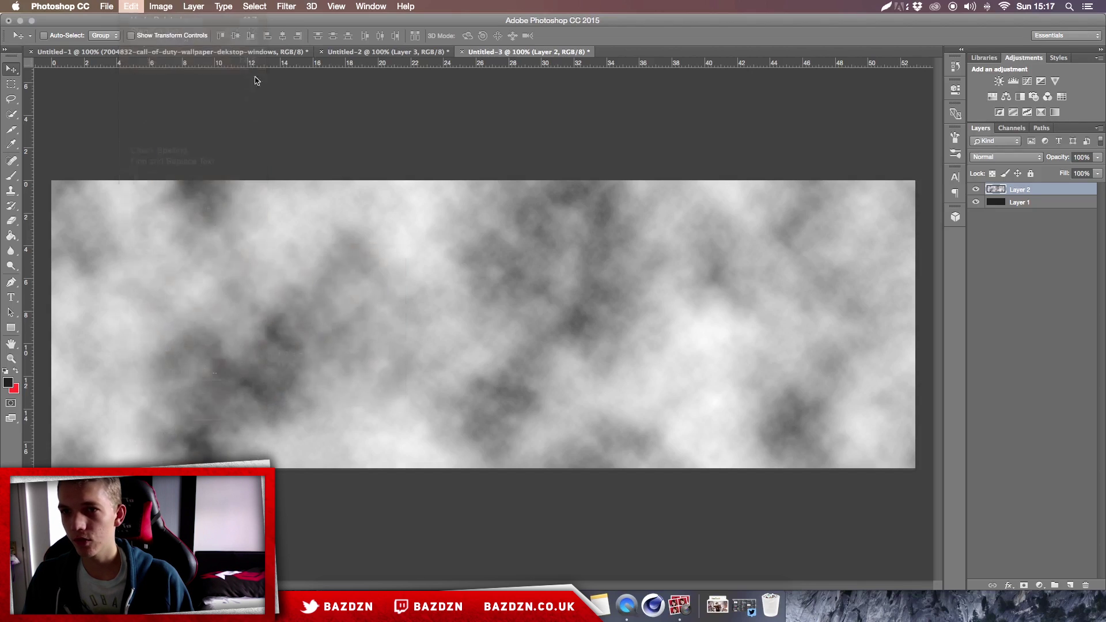
pyautogui.click(126, 36)
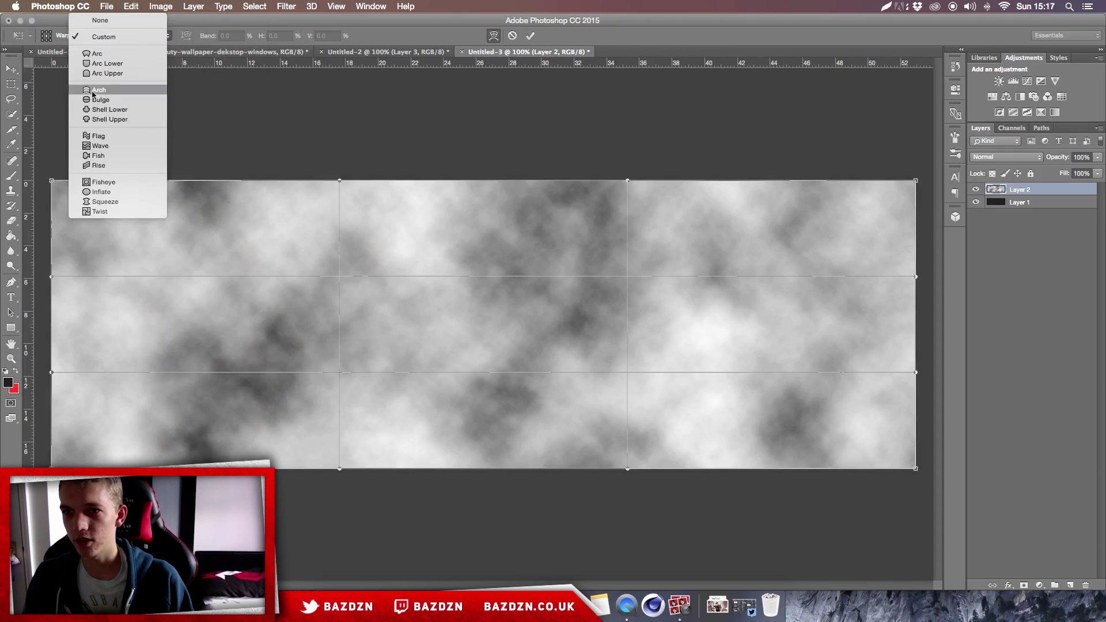
pyautogui.click(99, 146)
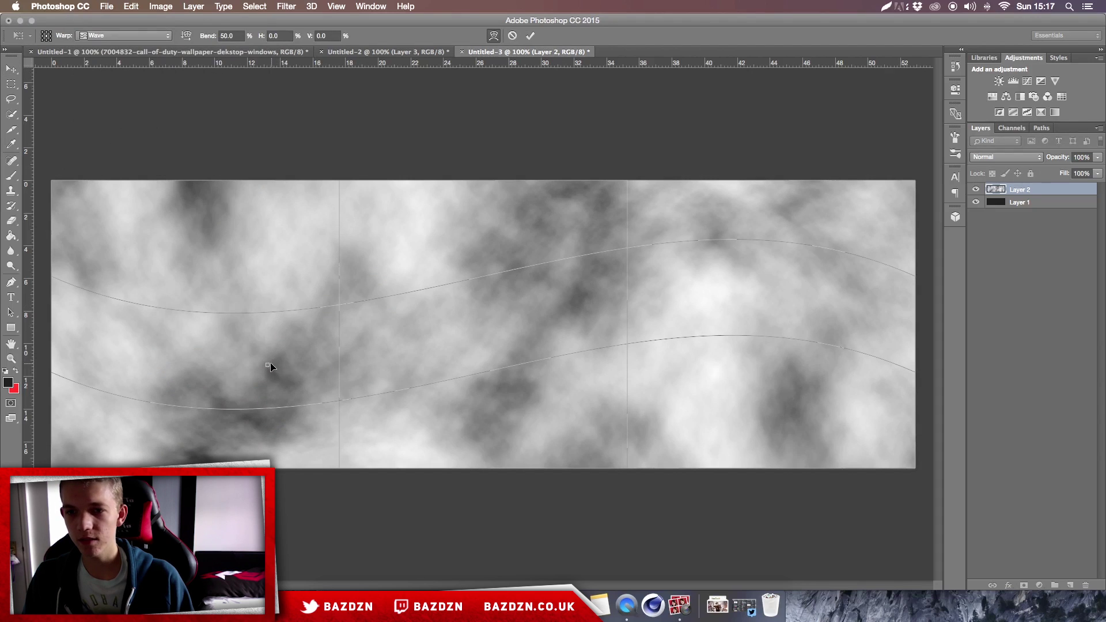
pyautogui.moveTo(268, 365); pyautogui.dragTo(285, 499)
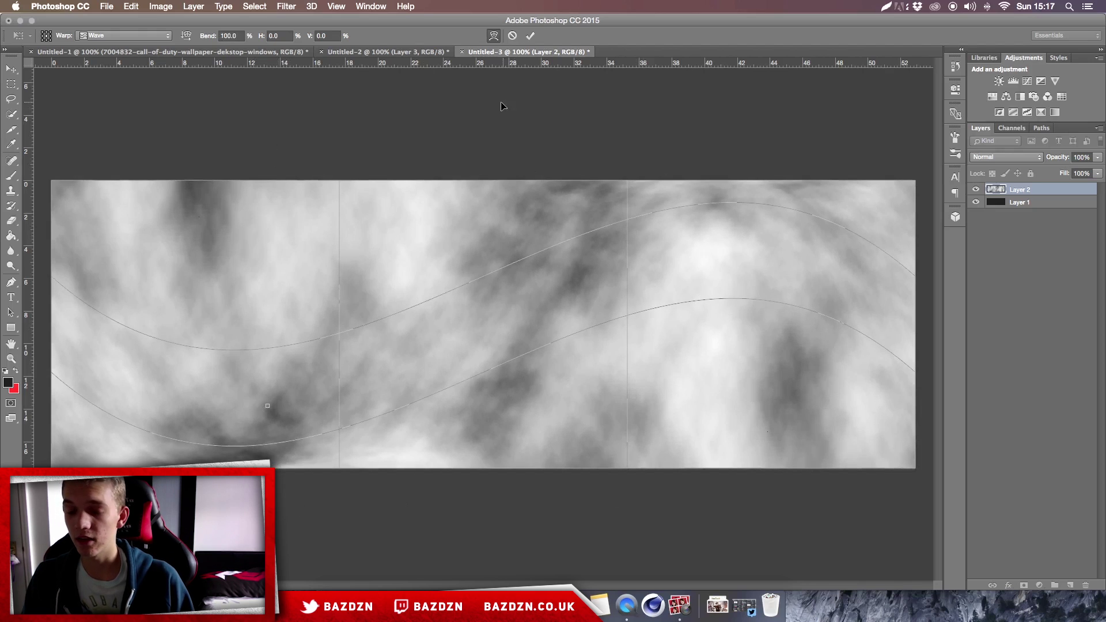
# Switch the warp style to Inflate, adjust its strength, and commit it
pyautogui.click(112, 35)
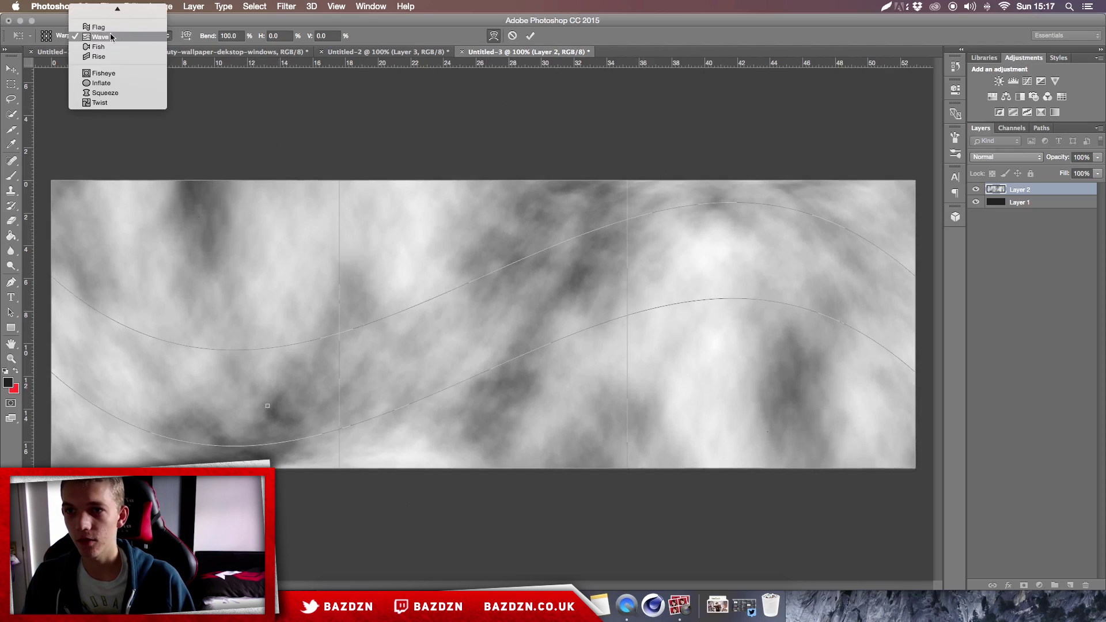
pyautogui.click(101, 83)
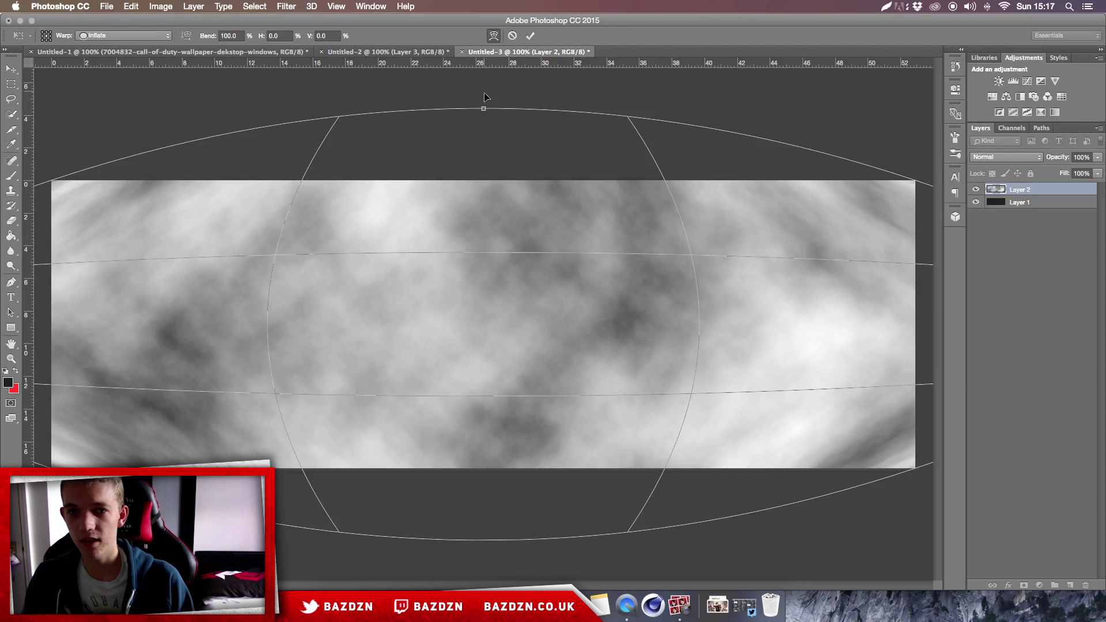
pyautogui.moveTo(484, 112)
pyautogui.mouseDown()
pyautogui.moveTo(484, 277)
pyautogui.moveTo(490, 64)
pyautogui.moveTo(482, 177)
pyautogui.moveTo(480, 119)
pyautogui.mouseUp()
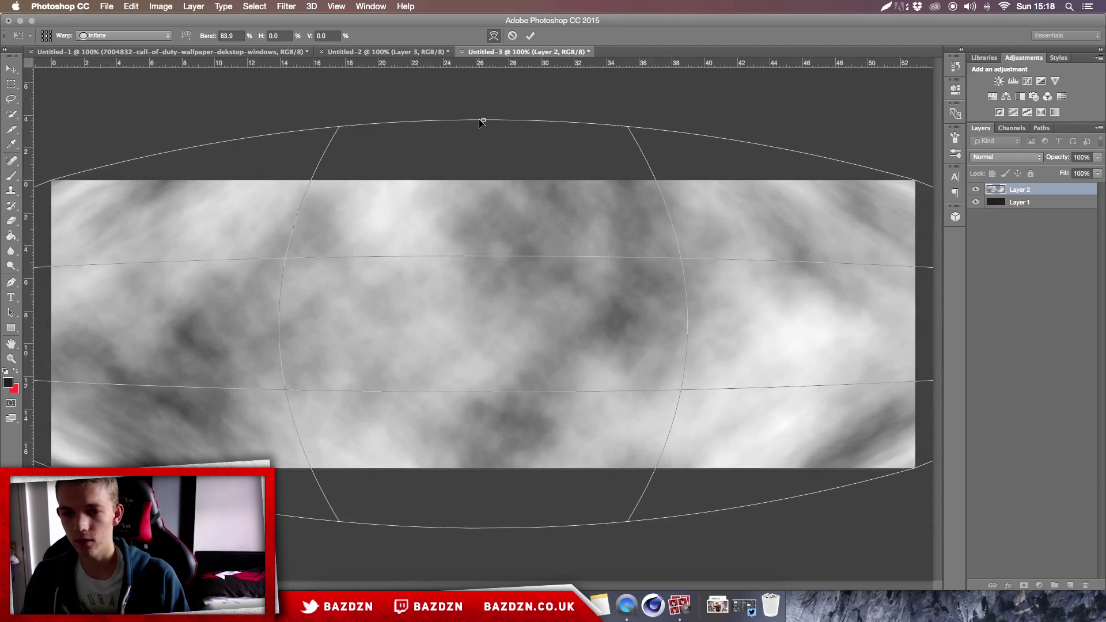
pyautogui.press('Return')
# Apply a Motion Blur at 76° with the distance lowered to 119 pixels
pyautogui.click(286, 6)
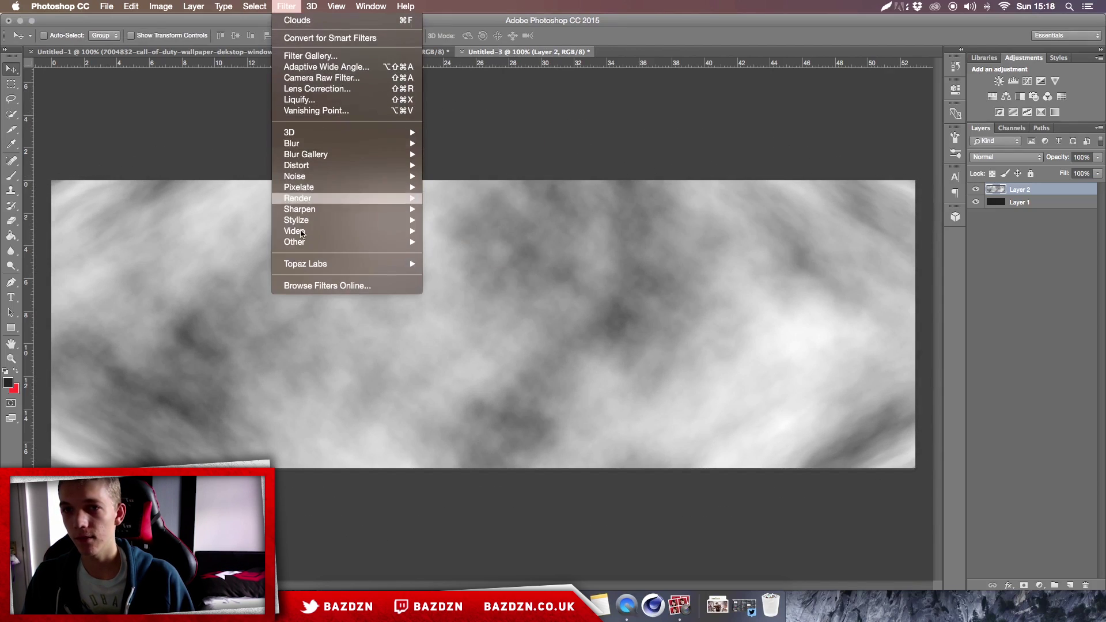
pyautogui.moveTo(314, 143)
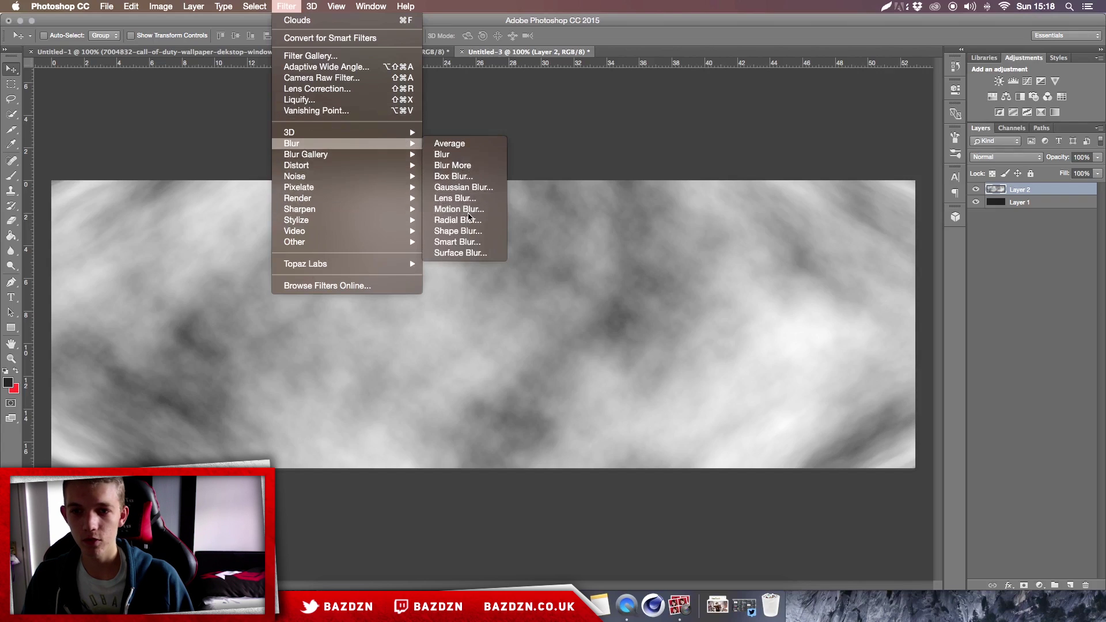
pyautogui.click(469, 210)
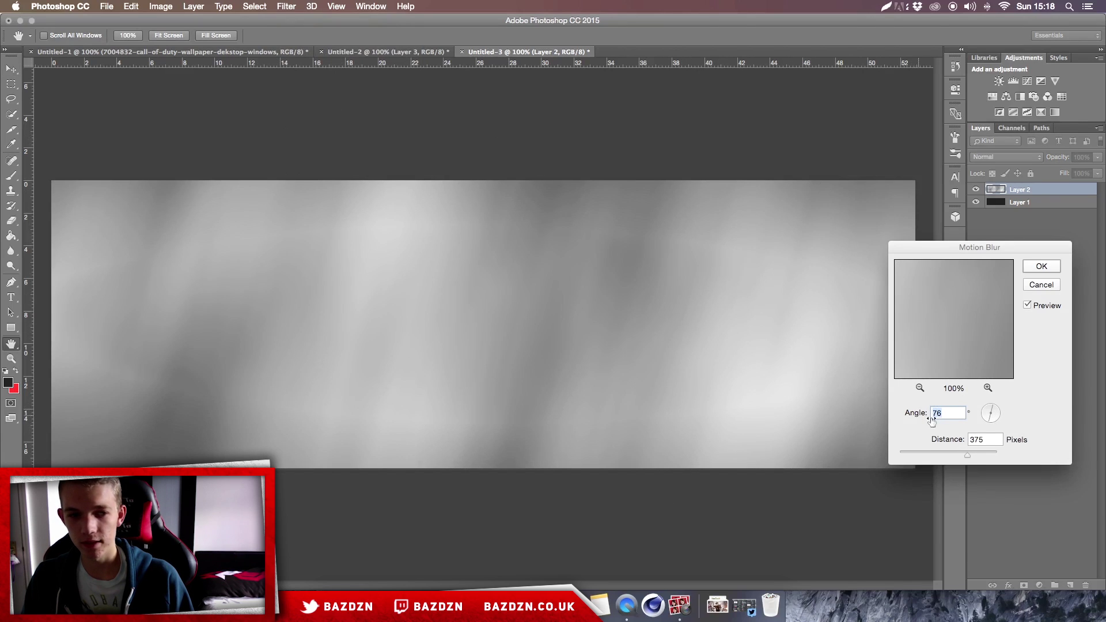
pyautogui.moveTo(930, 458); pyautogui.dragTo(951, 450)
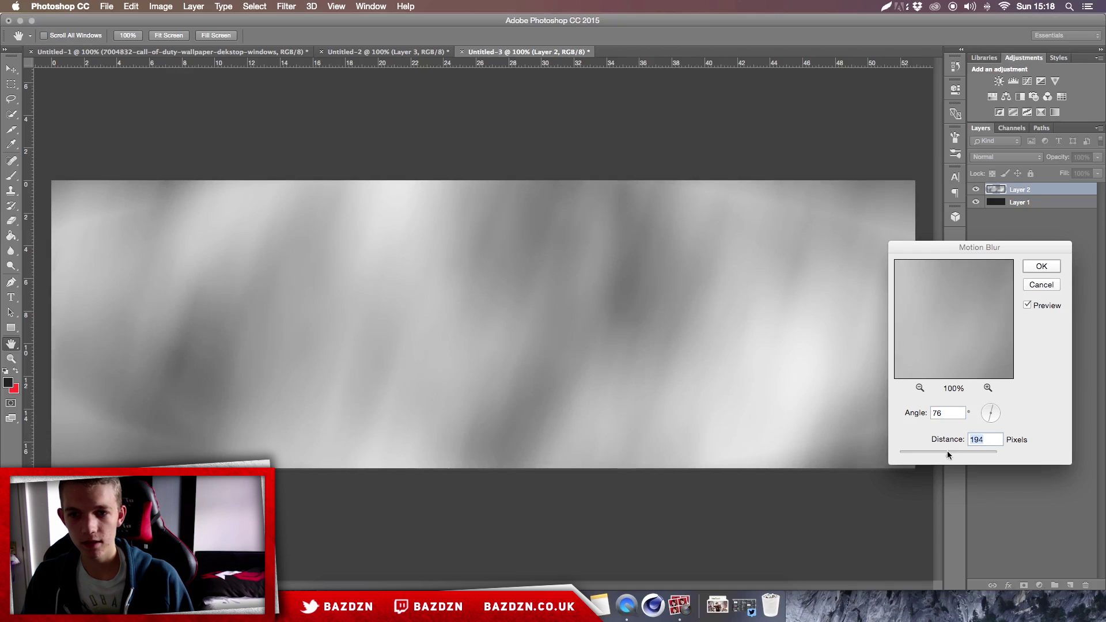
pyautogui.moveTo(946, 450)
pyautogui.mouseDown()
pyautogui.moveTo(935, 451)
pyautogui.moveTo(947, 451)
pyautogui.mouseUp()
pyautogui.press('Return')
# Switch the blurred cloud Layer 2 to the Overlay blend mode
pyautogui.press('v')
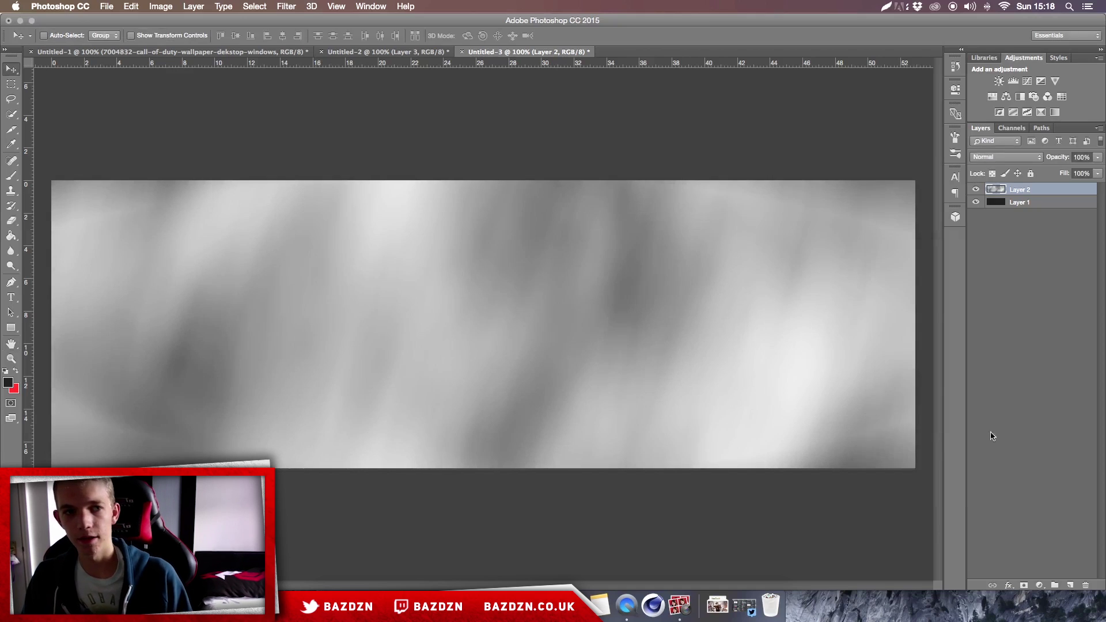
pyautogui.click(996, 156)
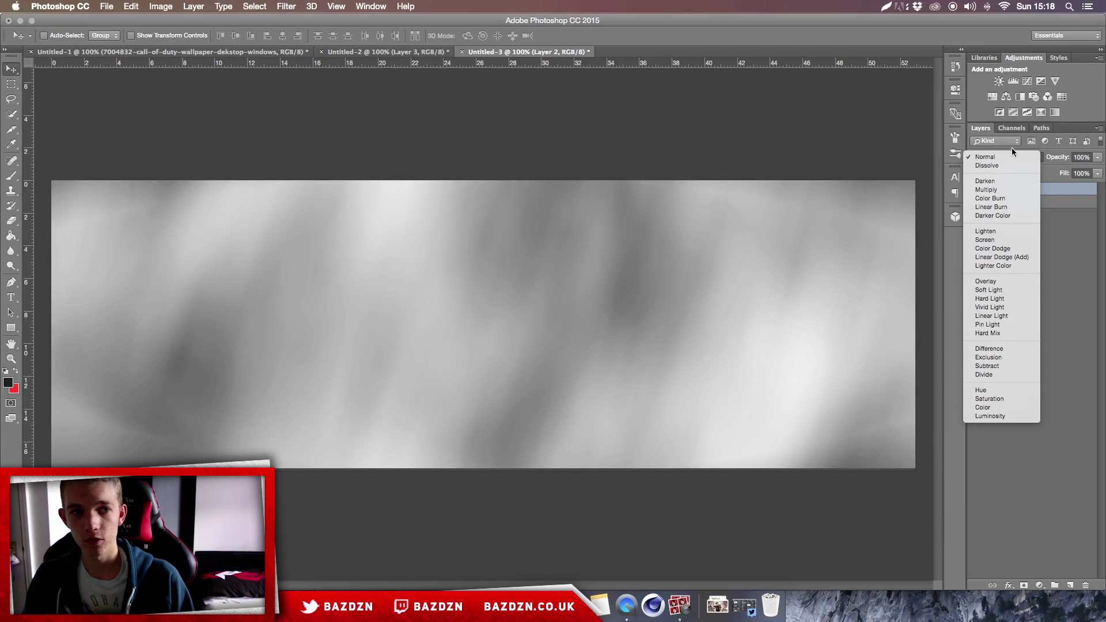
pyautogui.click(1049, 177)
pyautogui.click(1005, 156)
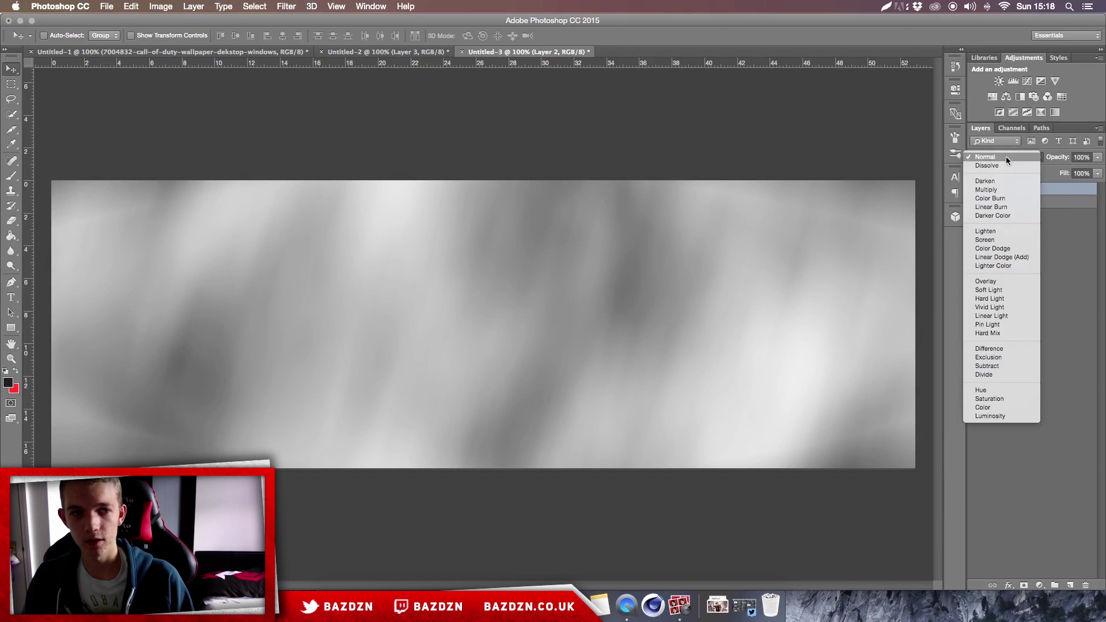
pyautogui.click(986, 281)
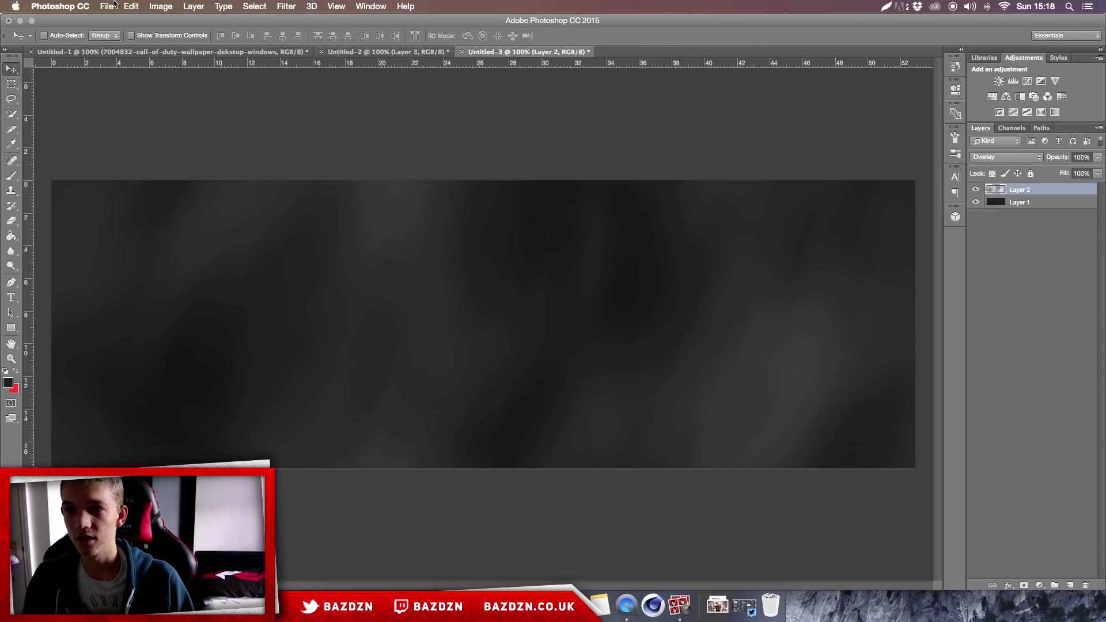
pyautogui.click(115, 3)
# Create a new 1500×500 transparent document, fill it dark grey, and add an empty layer
pyautogui.click(458, 206)
pyautogui.click(111, 4)
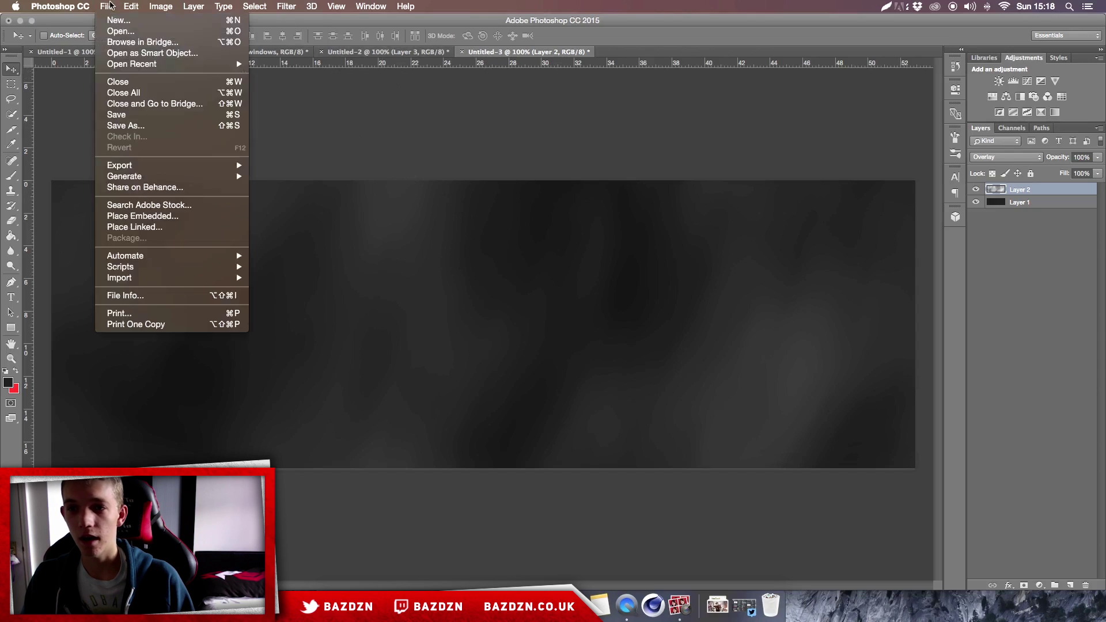
pyautogui.click(612, 173)
pyautogui.click(111, 5)
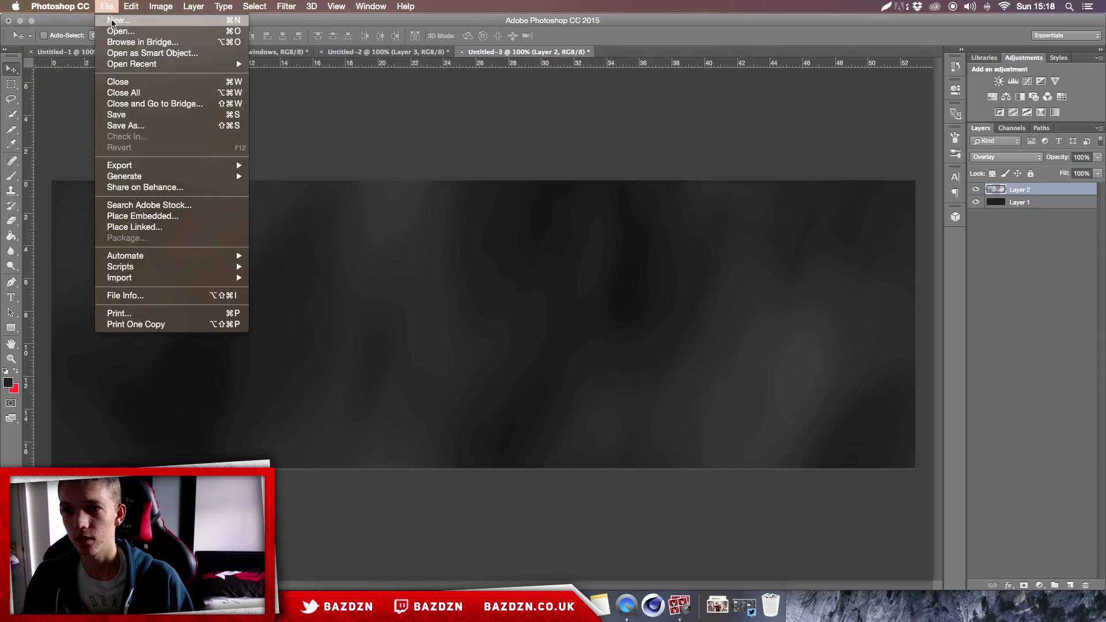
pyautogui.click(112, 22)
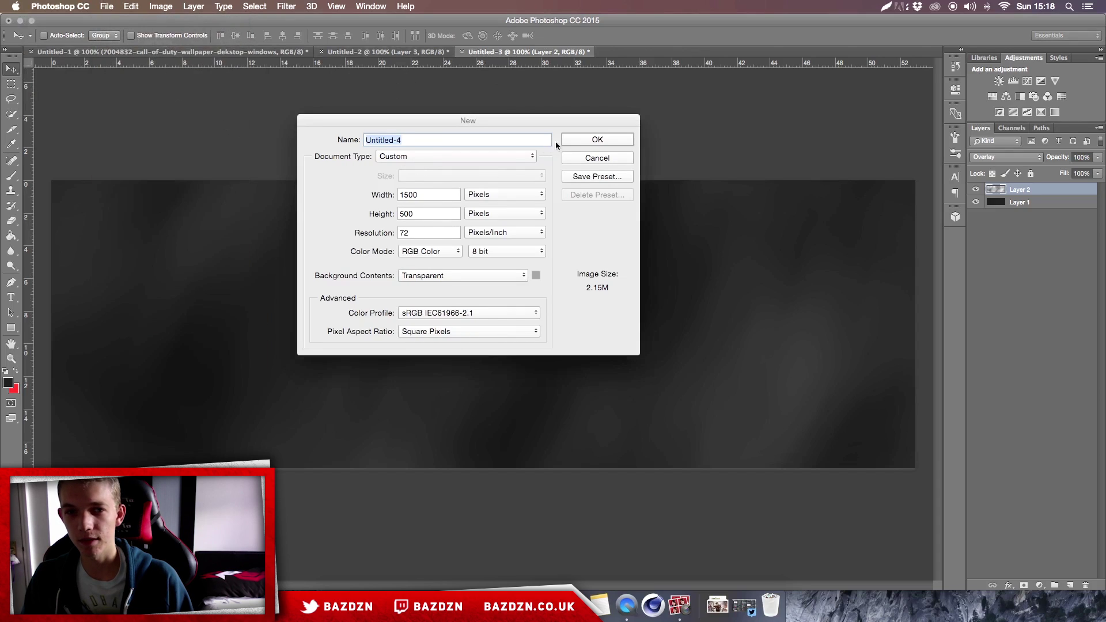
pyautogui.click(567, 142)
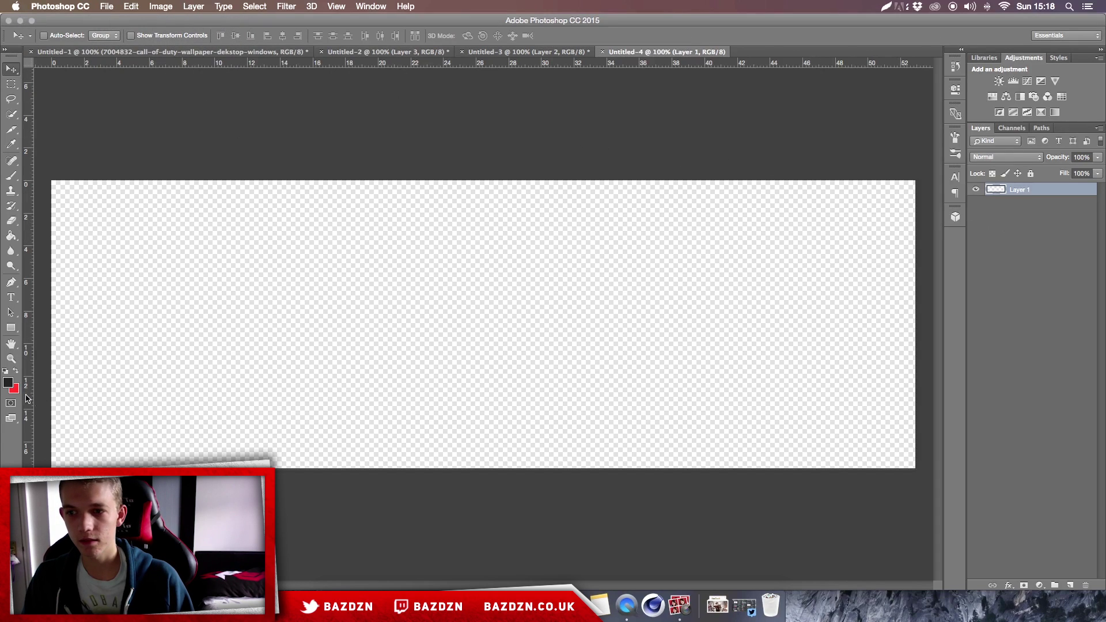
pyautogui.click(11, 236)
pyautogui.click(181, 333)
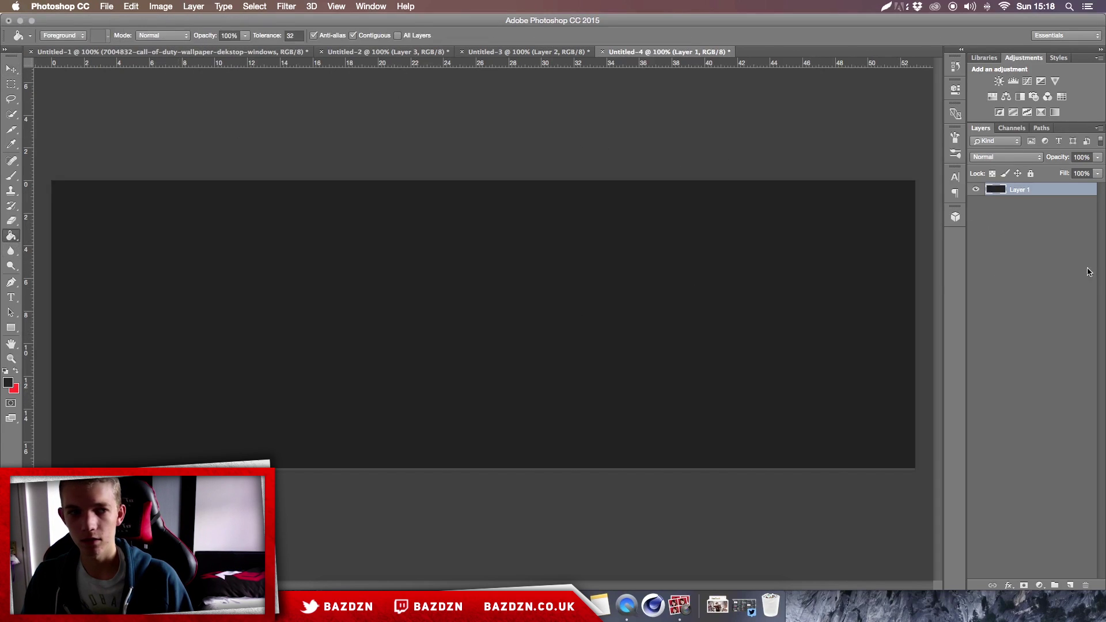
pyautogui.click(1076, 591)
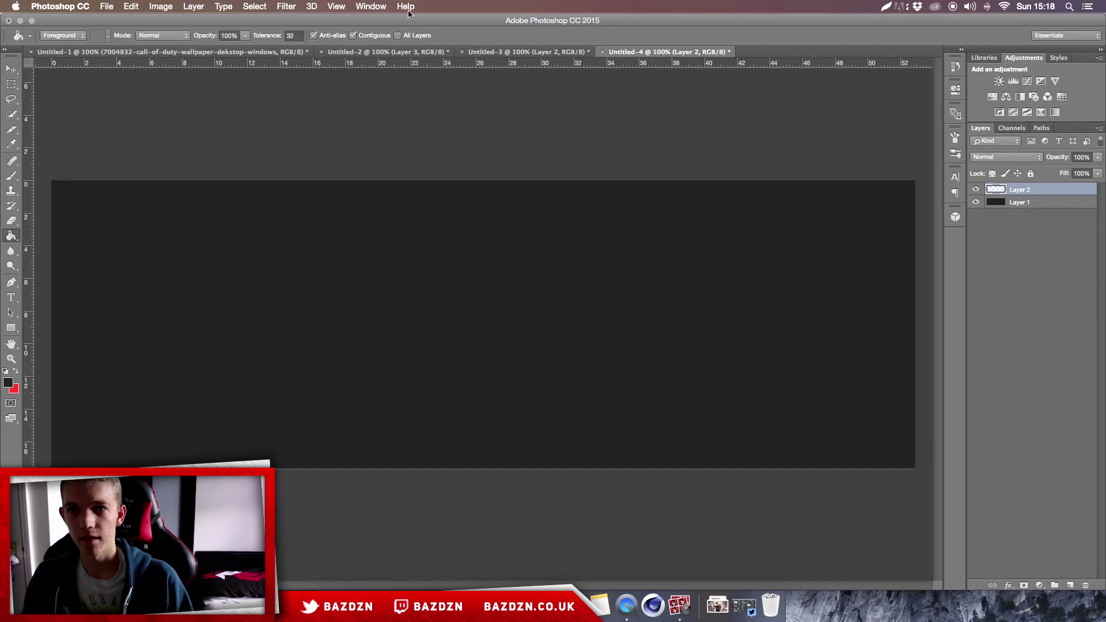
# Undo the red clouds rendered on the new layer and set the background colour to white ffffff
pyautogui.click(286, 7)
pyautogui.moveTo(298, 222)
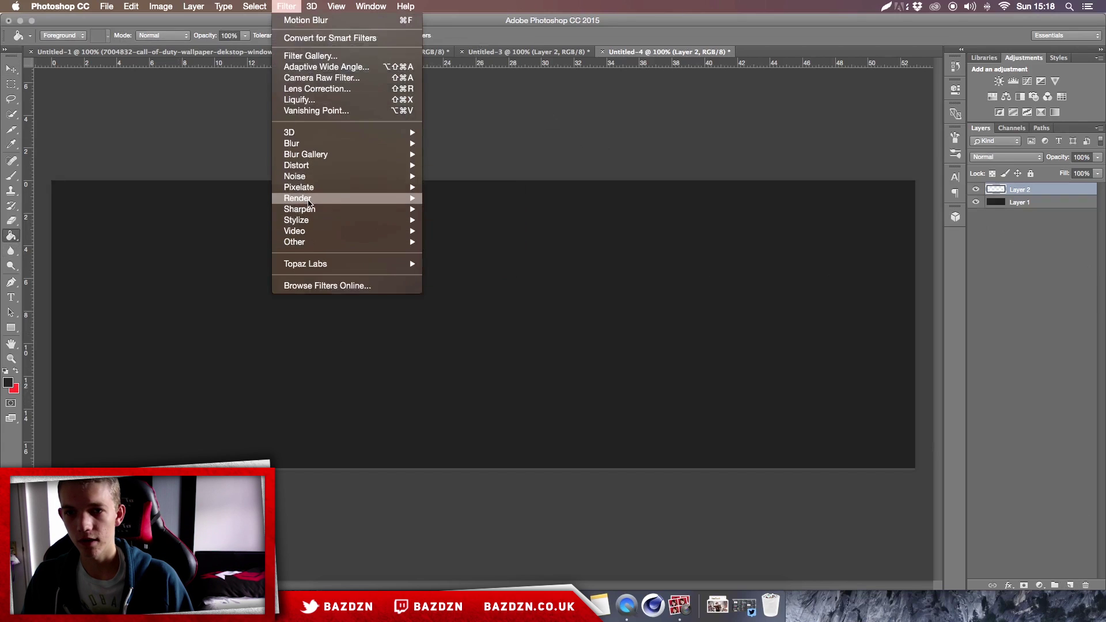
pyautogui.moveTo(342, 201)
pyautogui.click(462, 238)
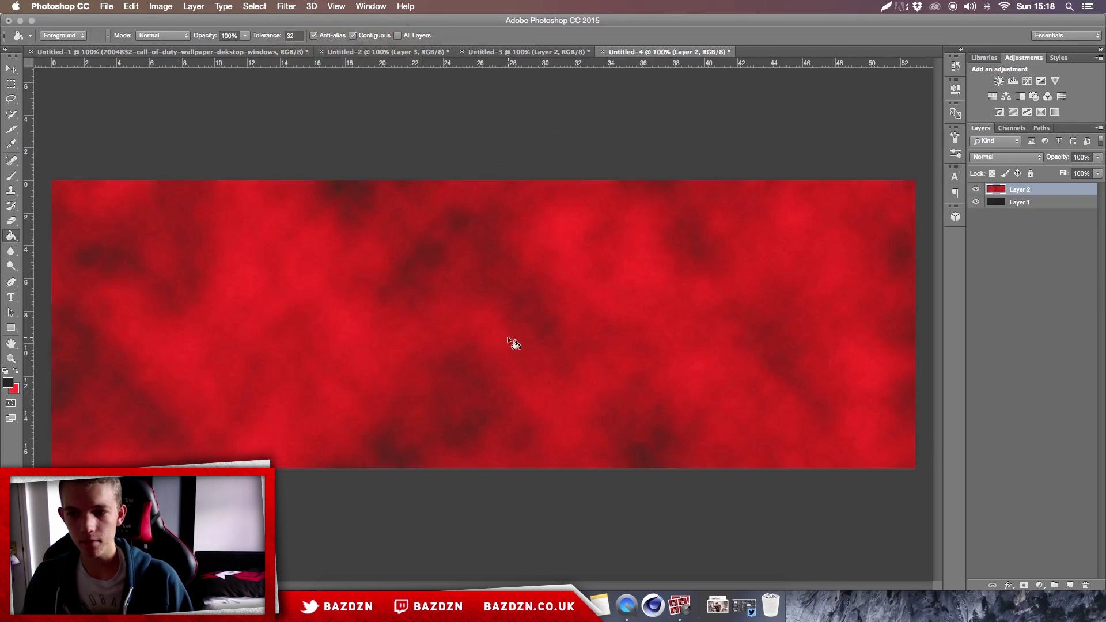
pyautogui.press('super+z')
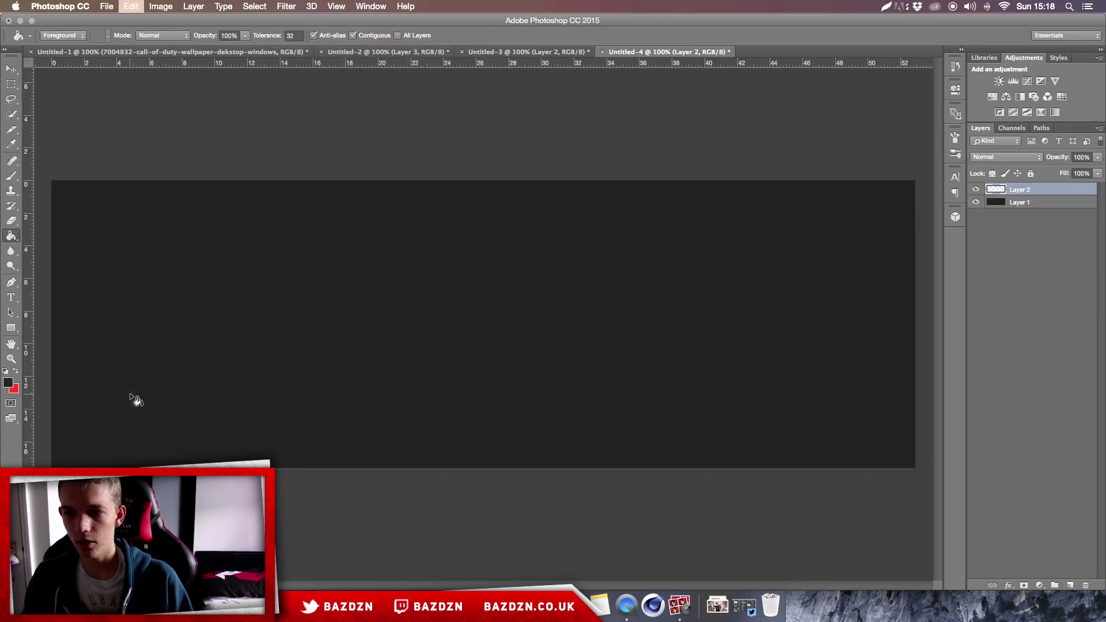
pyautogui.click(14, 391)
pyautogui.write('ffffff')
pyautogui.press('Return')
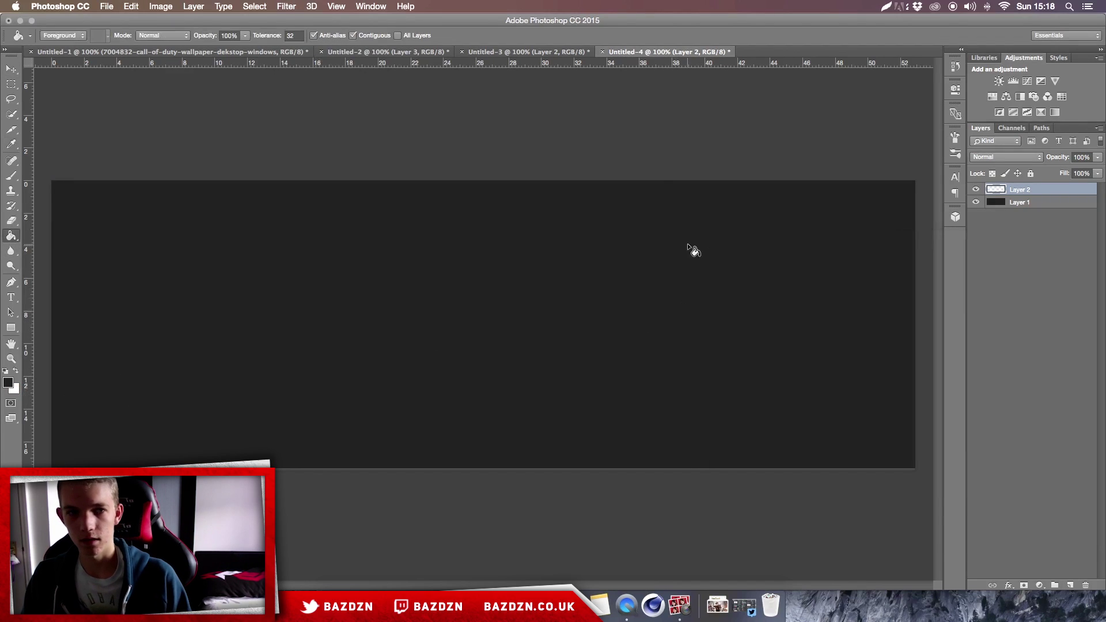
pyautogui.click(286, 6)
pyautogui.moveTo(370, 198)
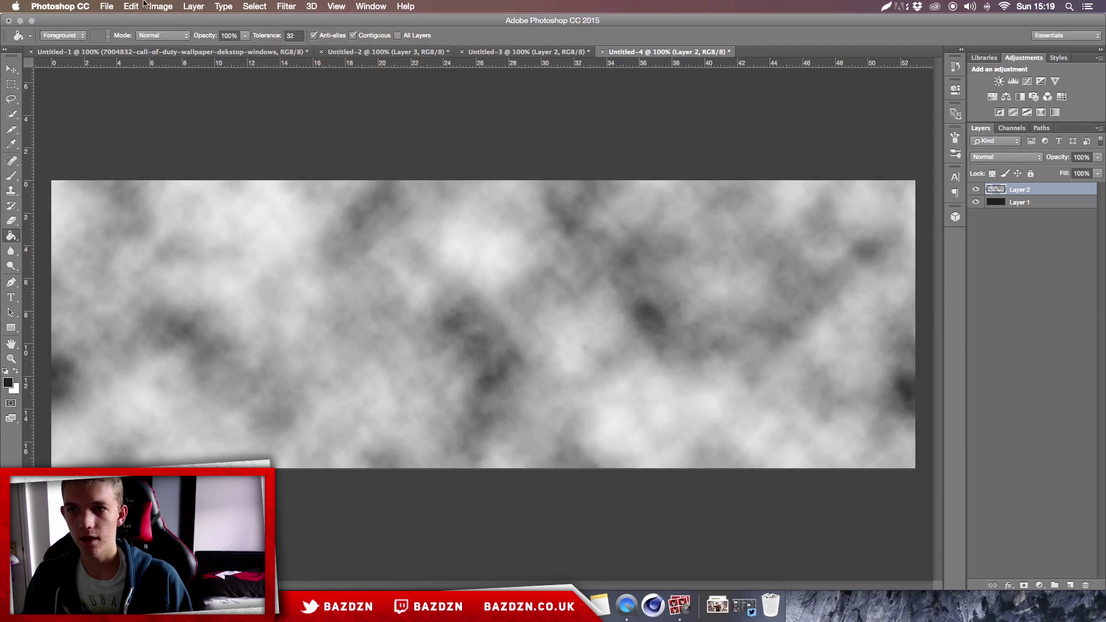
# Apply an Arch warp to the clouds, flatten its bend, and commit it
pyautogui.click(131, 7)
pyautogui.moveTo(155, 251)
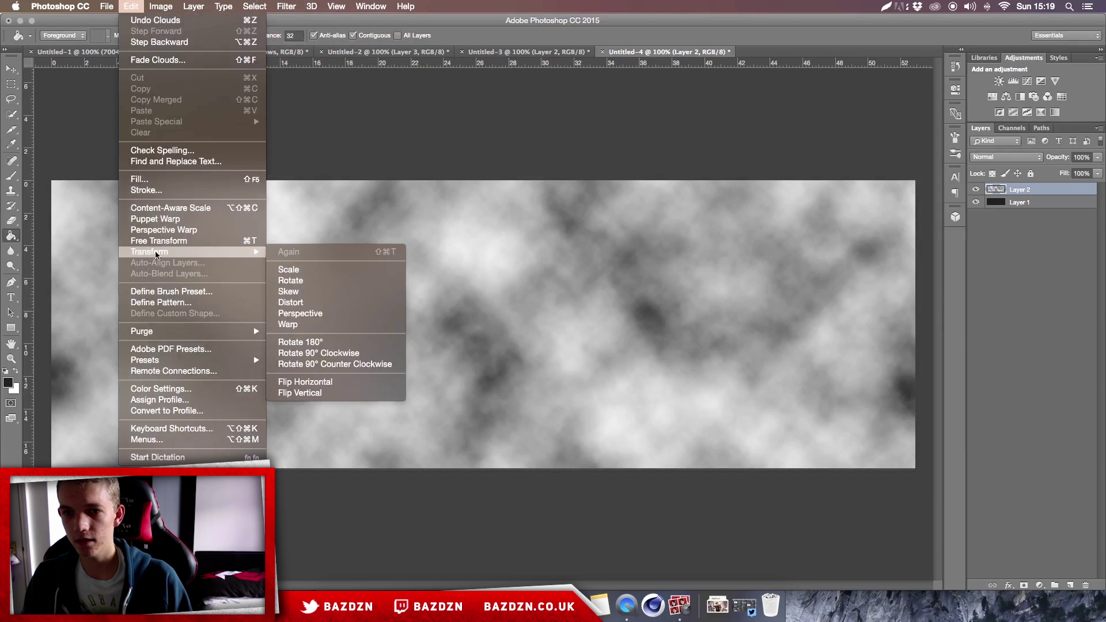
pyautogui.click(283, 326)
pyautogui.click(138, 35)
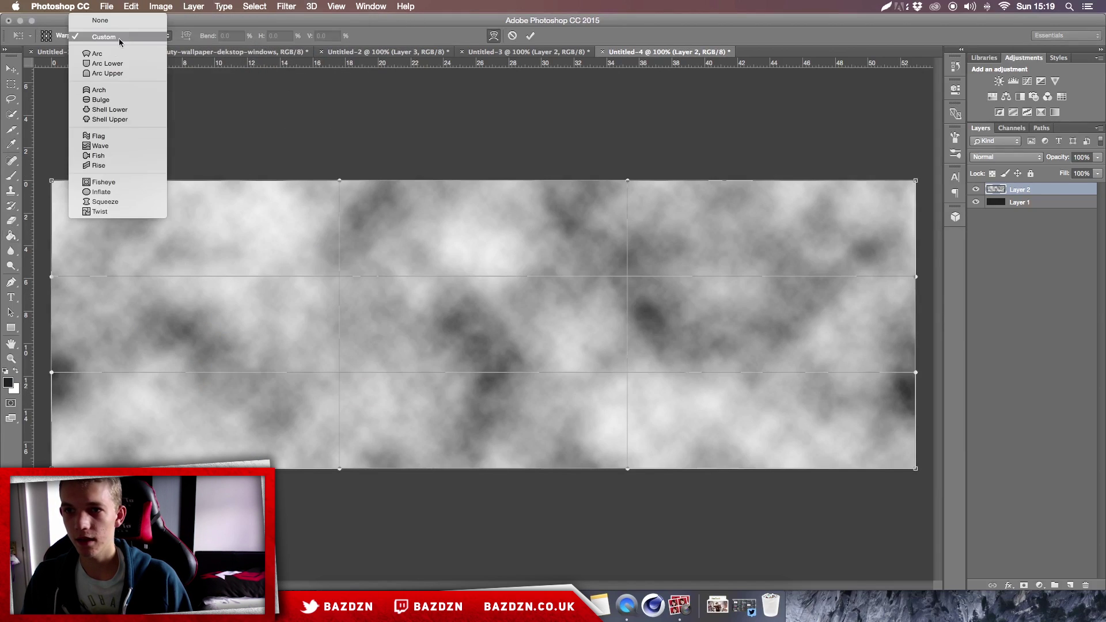
pyautogui.click(104, 91)
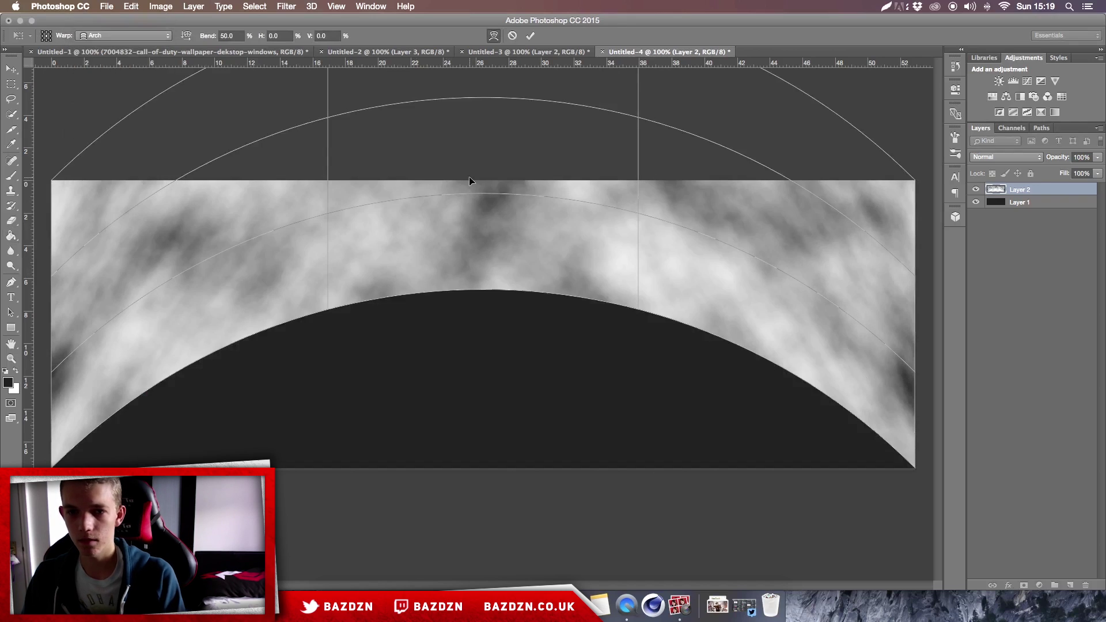
pyautogui.press('super+minus')
pyautogui.moveTo(483, 114); pyautogui.dragTo(483, 216)
pyautogui.moveTo(483, 257); pyautogui.dragTo(484, 239)
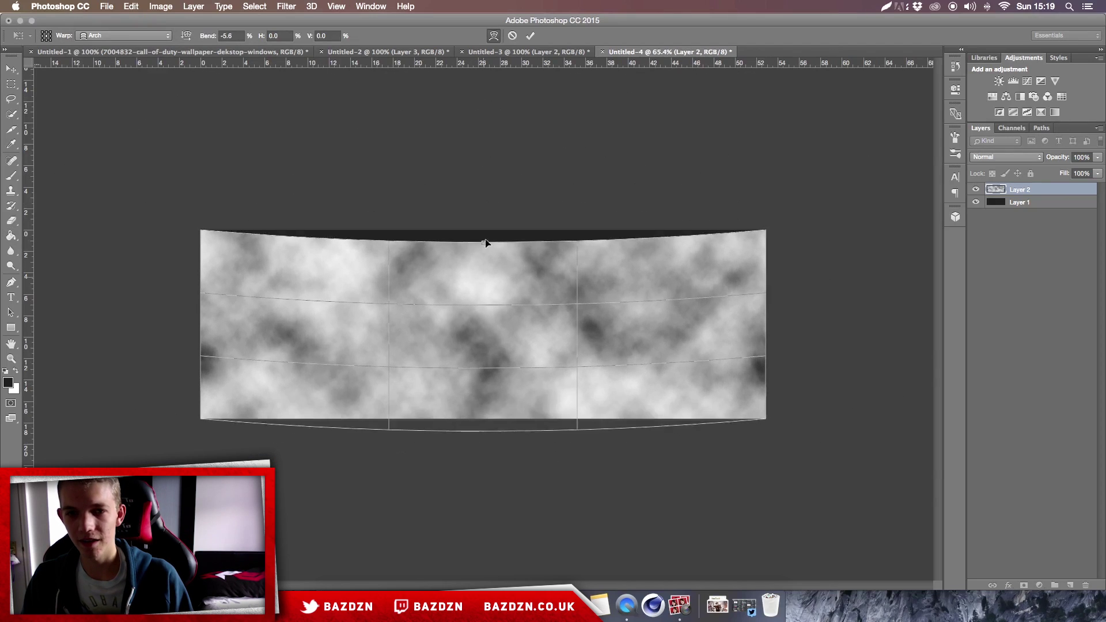
pyautogui.click(530, 35)
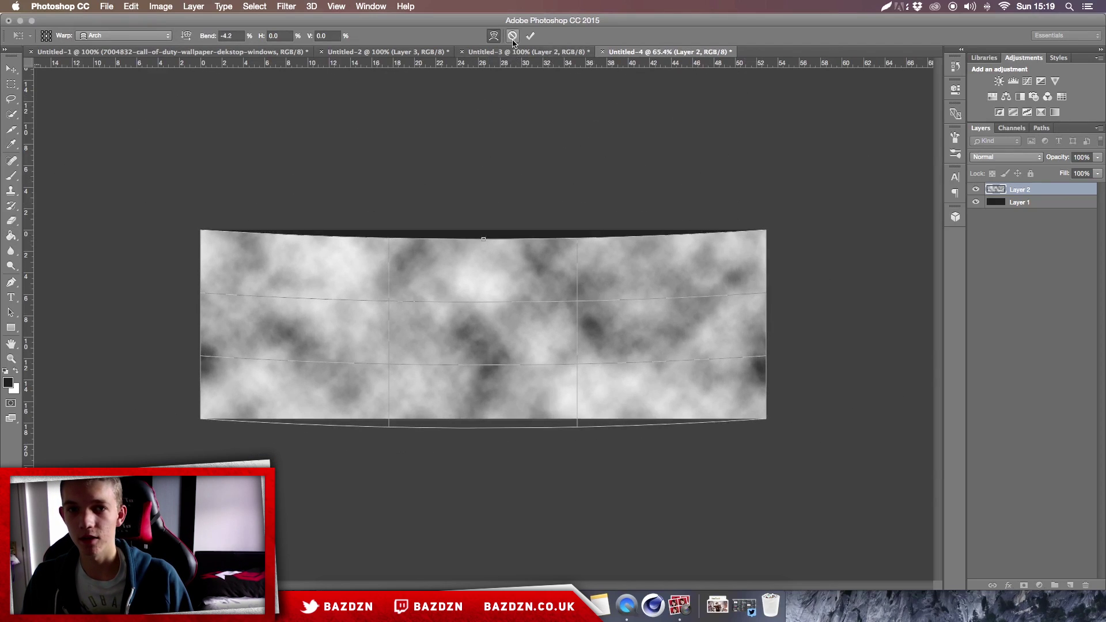
# Try a Shell Lower warp on the clouds, adjust its curve depth, then cancel it
pyautogui.click(131, 6)
pyautogui.moveTo(160, 254)
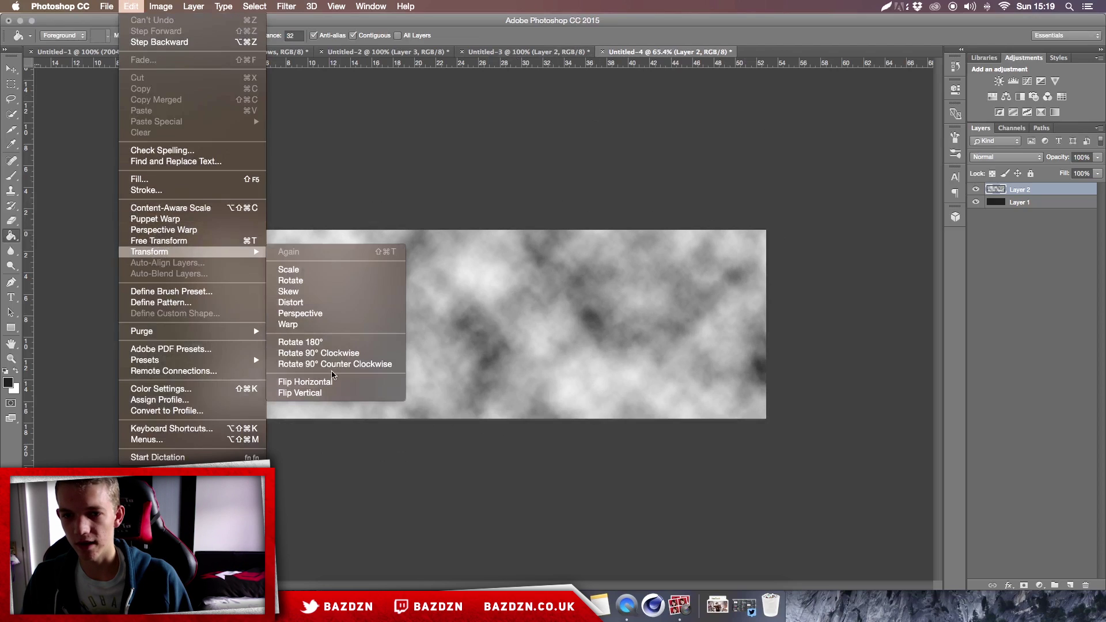
pyautogui.click(299, 323)
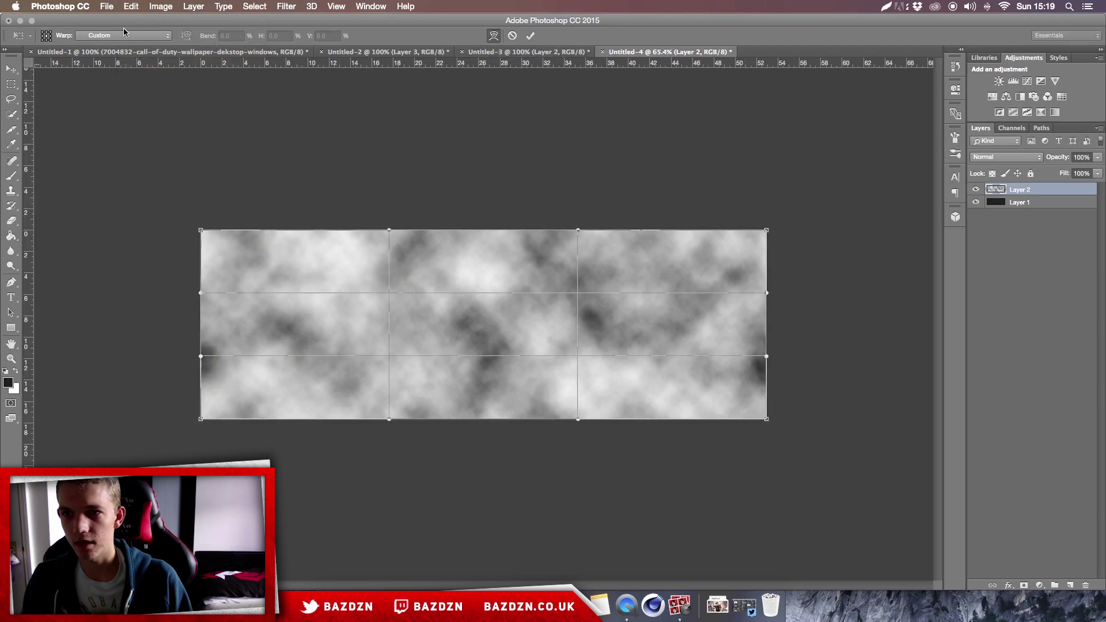
pyautogui.click(122, 35)
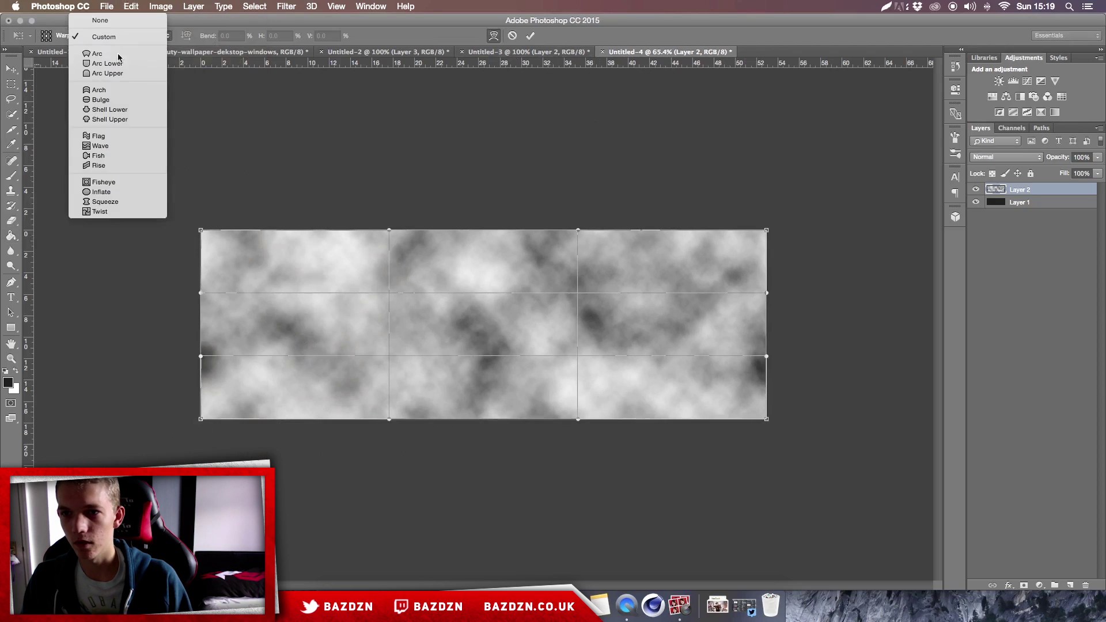
pyautogui.click(104, 110)
pyautogui.moveTo(482, 538); pyautogui.dragTo(742, 617)
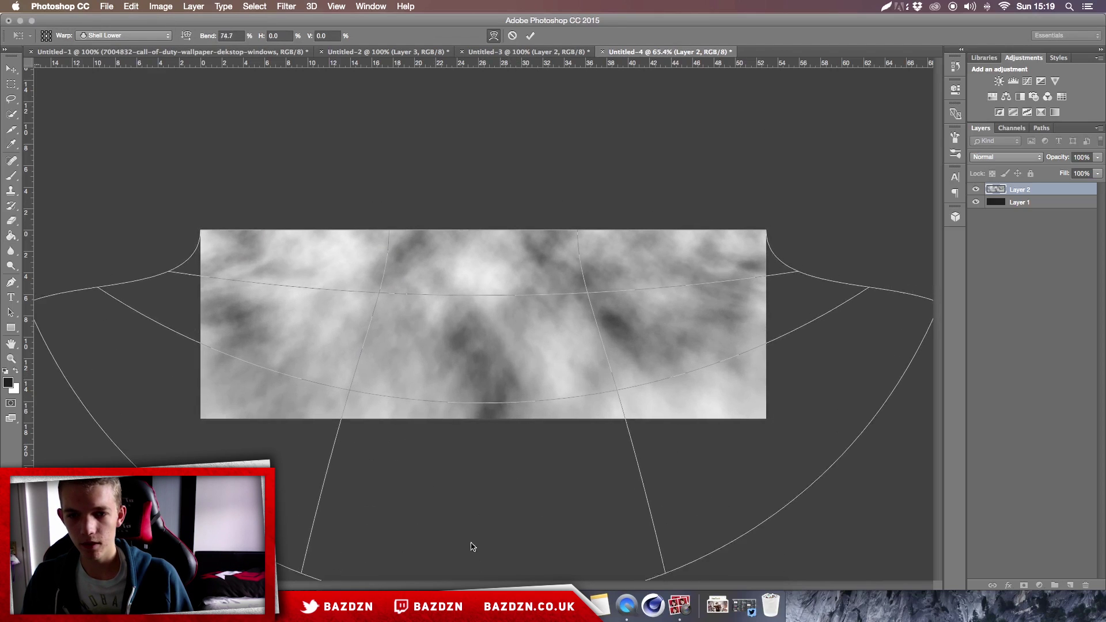
pyautogui.moveTo(468, 543)
pyautogui.mouseDown()
pyautogui.moveTo(481, 482)
pyautogui.moveTo(484, 551)
pyautogui.mouseUp()
pyautogui.press('super+minus')
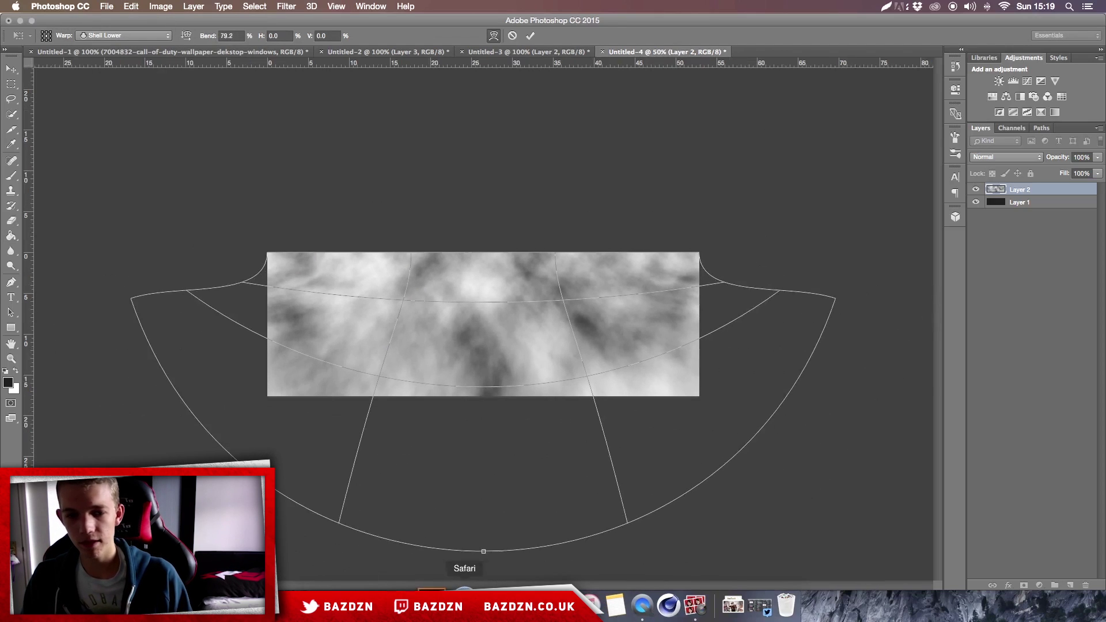
pyautogui.moveTo(483, 553); pyautogui.dragTo(576, 510)
pyautogui.moveTo(588, 561); pyautogui.dragTo(590, 575)
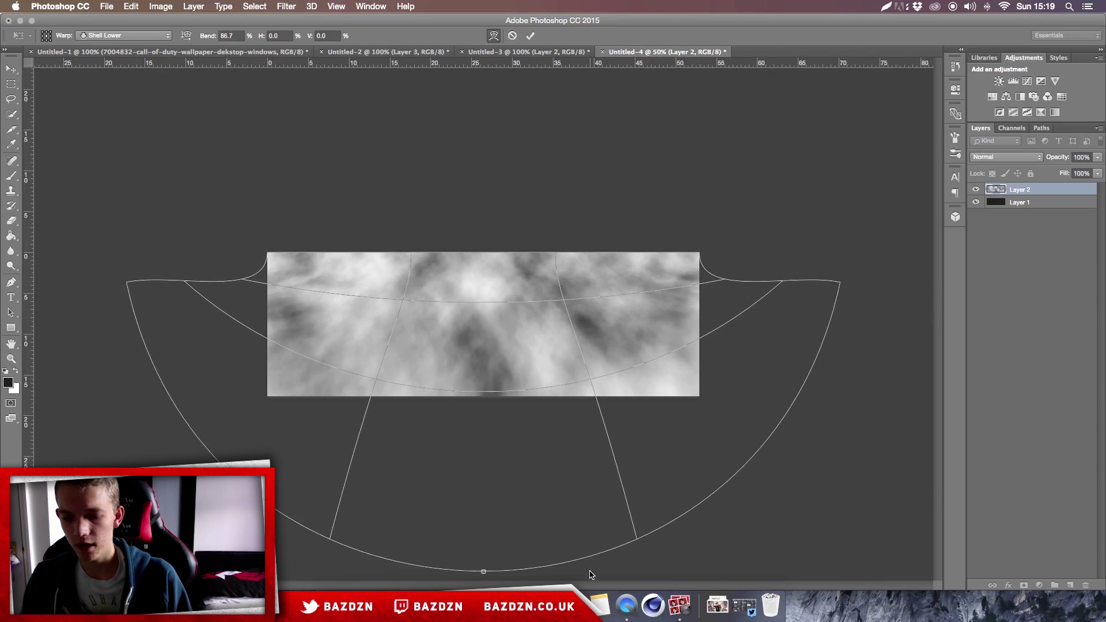
pyautogui.press('Escape')
pyautogui.press('super+equal')
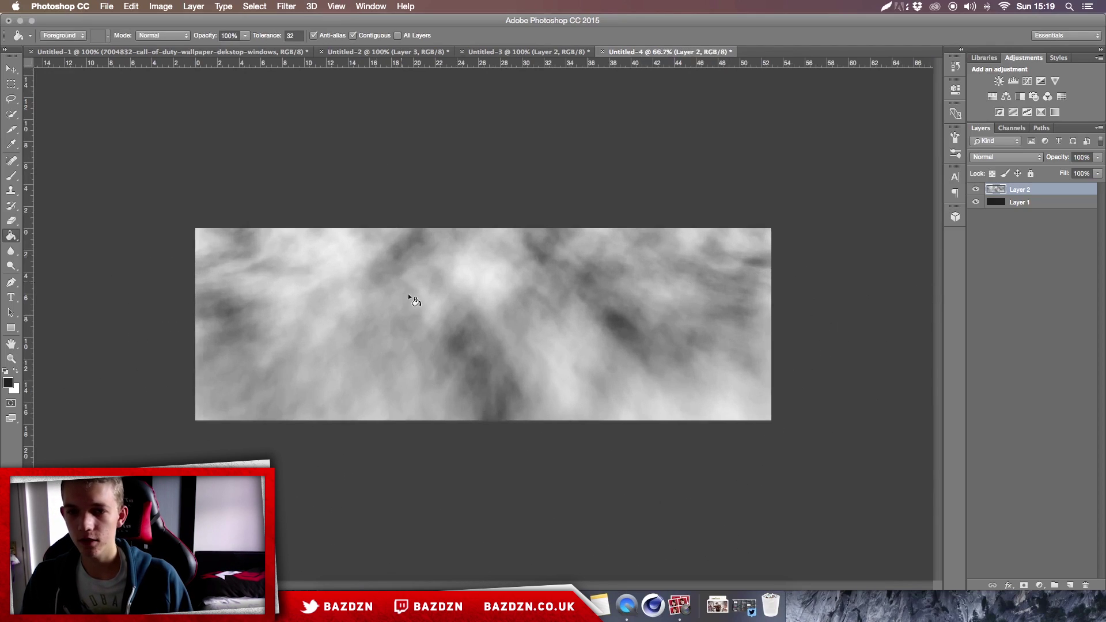
# Apply a heavy Gaussian Blur (41.6 px radius) to the Layer 2 clouds
pyautogui.click(286, 7)
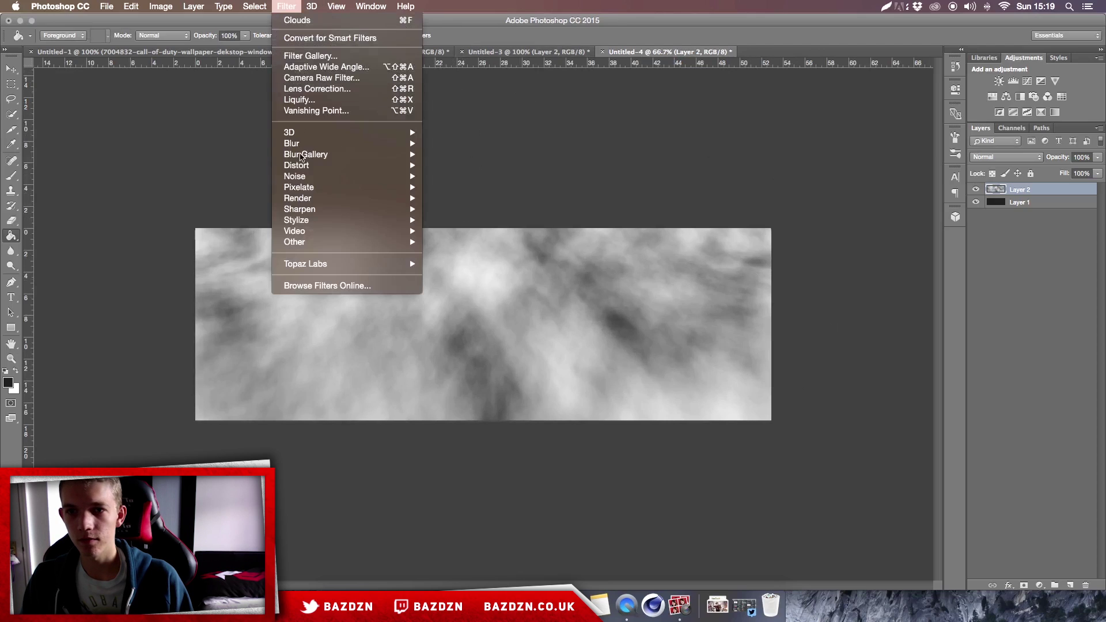
pyautogui.moveTo(364, 139)
pyautogui.moveTo(397, 144)
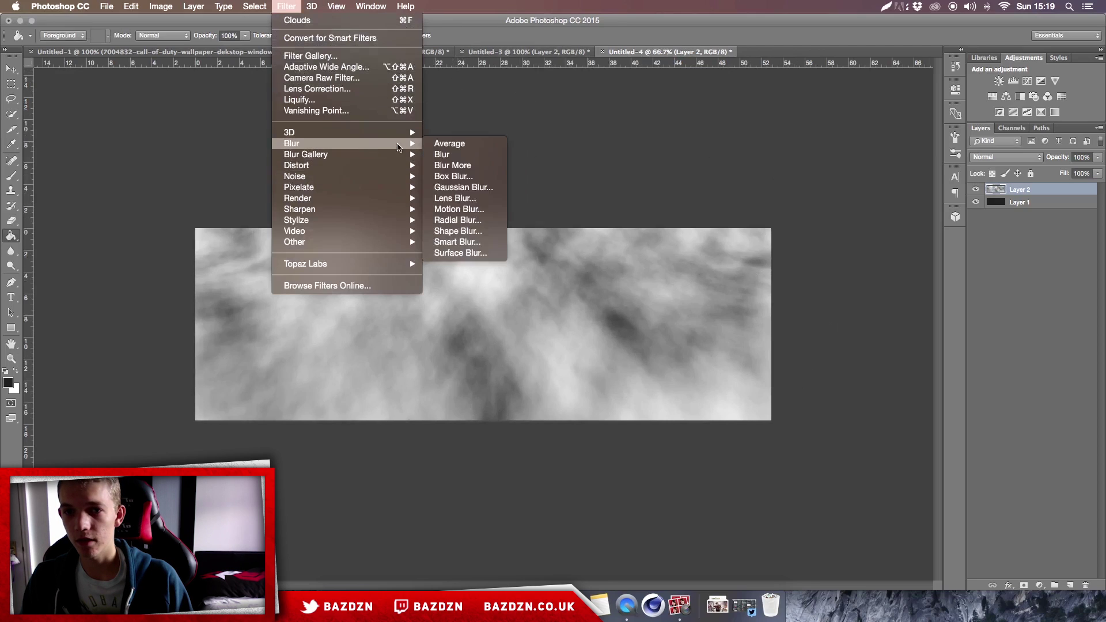
pyautogui.click(467, 188)
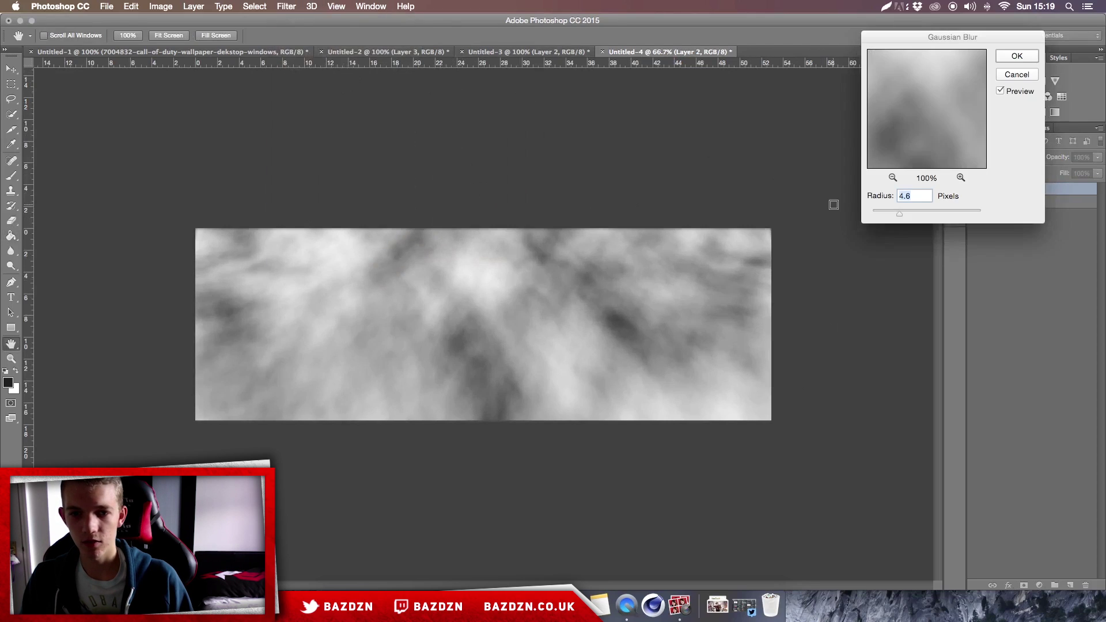
pyautogui.moveTo(899, 214); pyautogui.dragTo(926, 209)
pyautogui.press('Return')
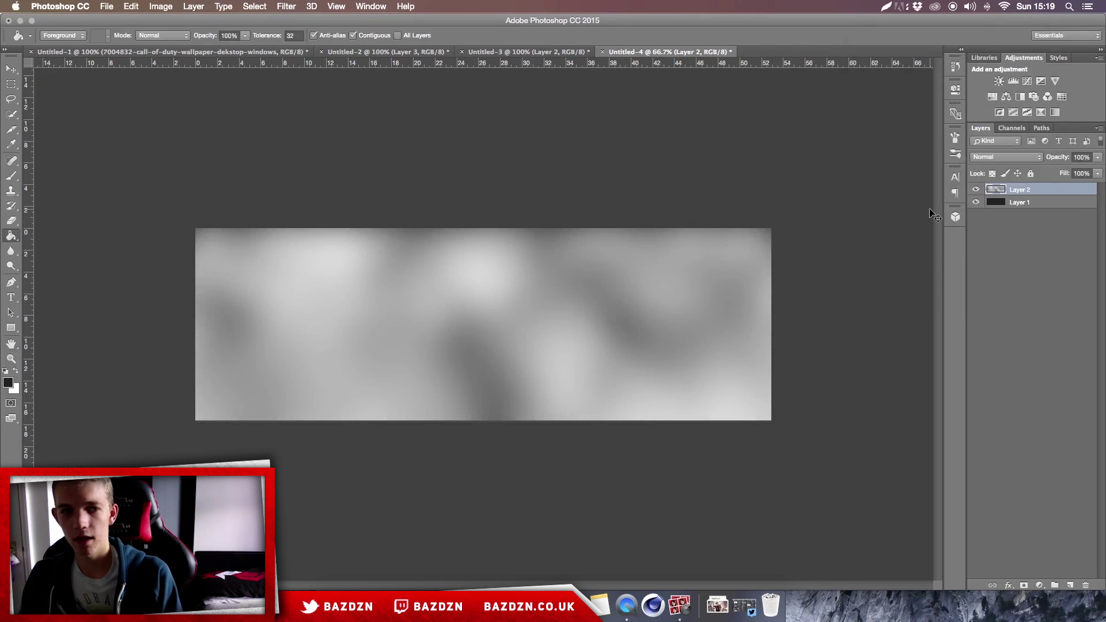
# Set Layer 2 to Overlay blend mode and add a new empty Layer 3
pyautogui.press('super+plus')
pyautogui.click(1030, 160)
pyautogui.click(996, 278)
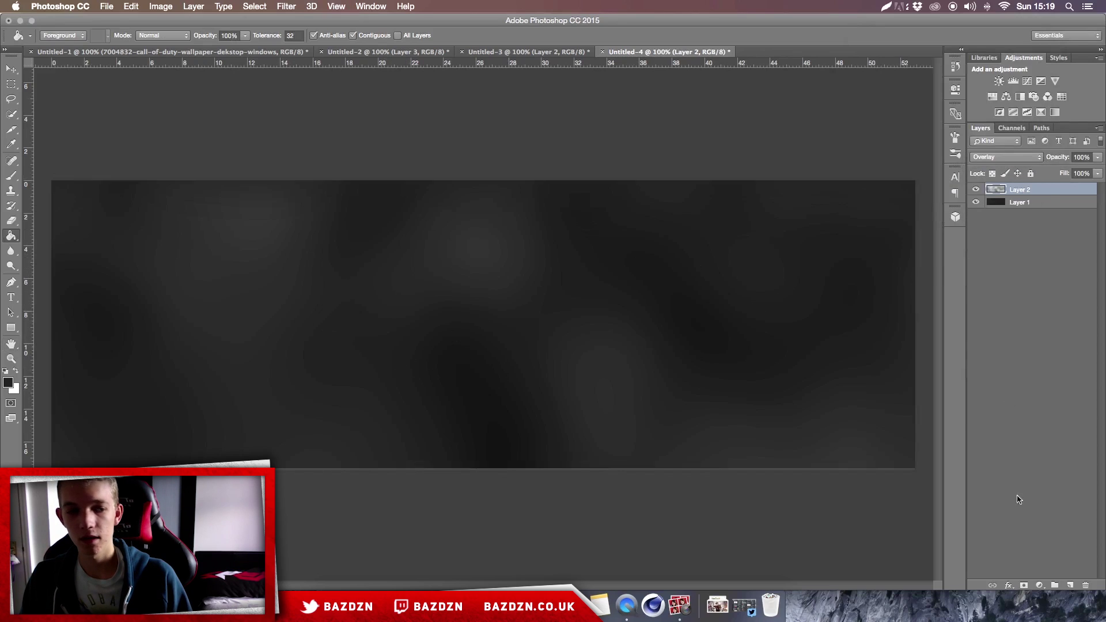
pyautogui.click(1067, 585)
# Choose a soft round brush sized to 900 px, undoing a trial stroke
pyautogui.press('b')
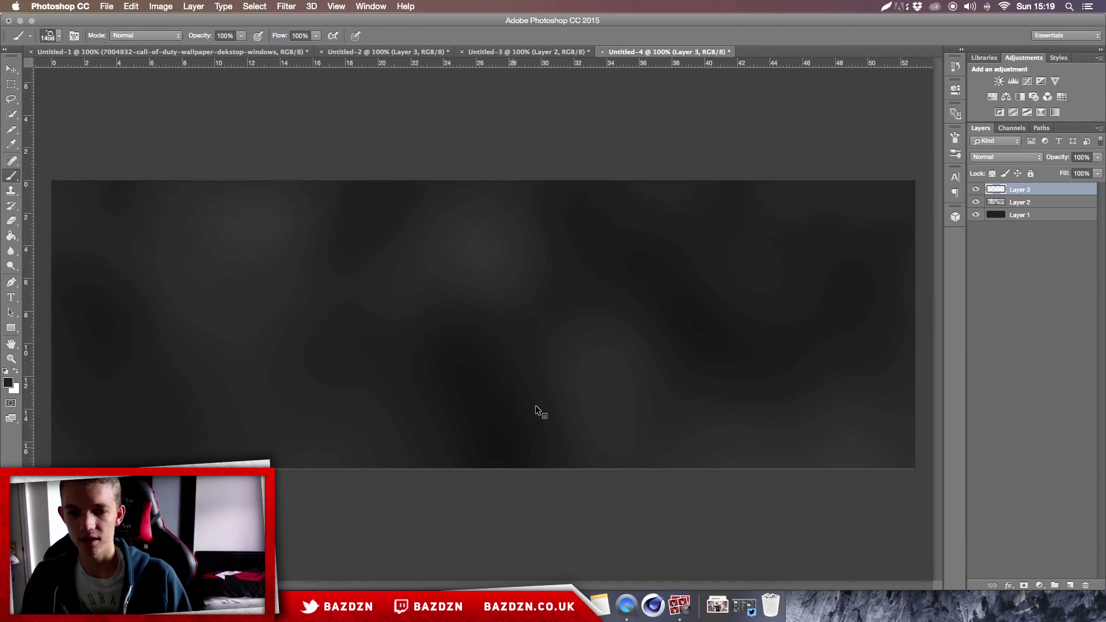
pyautogui.rightClick(527, 364)
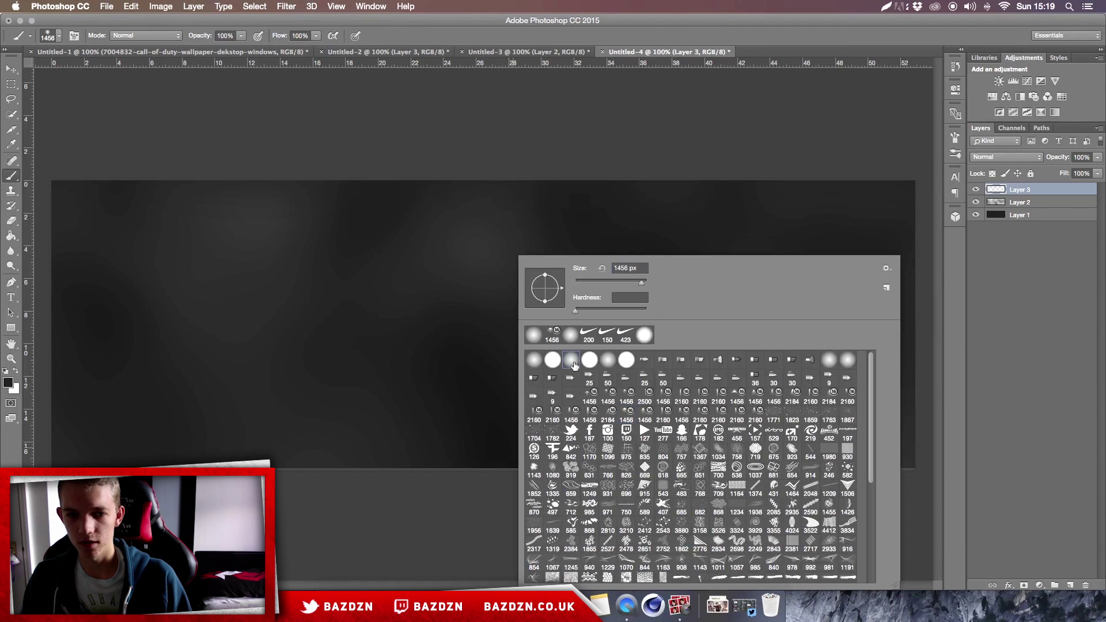
pyautogui.press('Return')
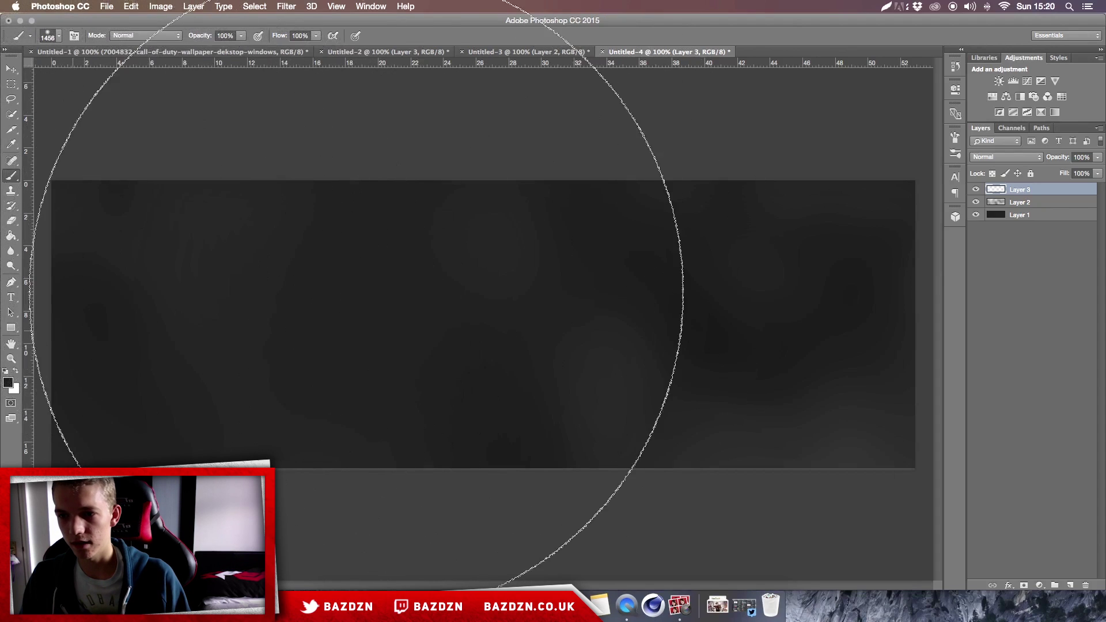
pyautogui.click(249, 343)
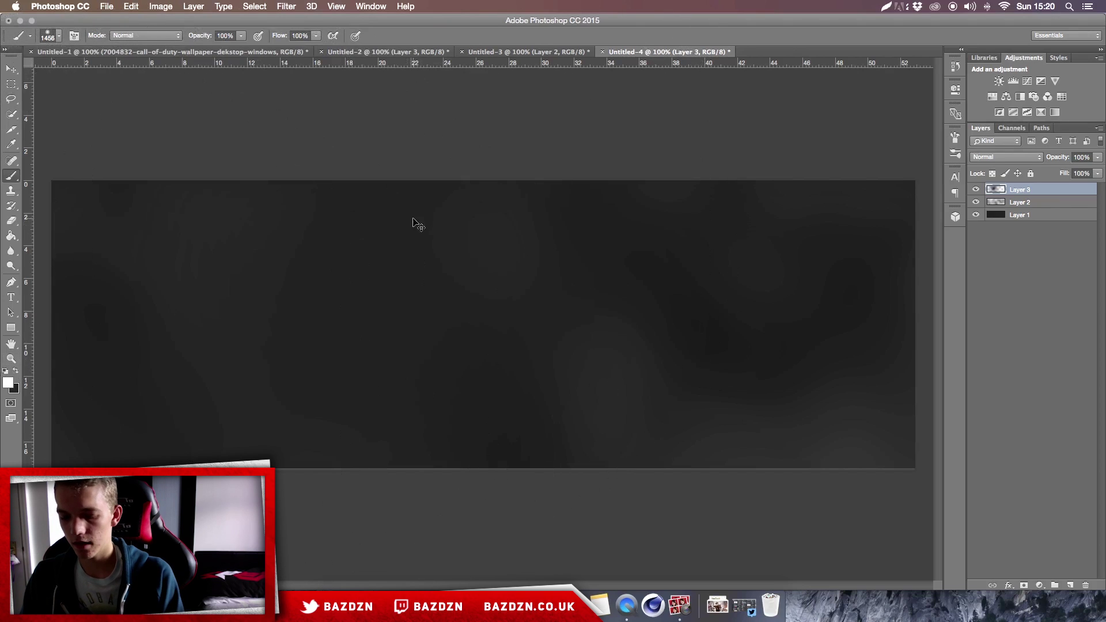
pyautogui.press('super+minus')
pyautogui.press('[')
pyautogui.press('[')
pyautogui.press('[')
pyautogui.press('[')
pyautogui.press('[')
pyautogui.press('[')
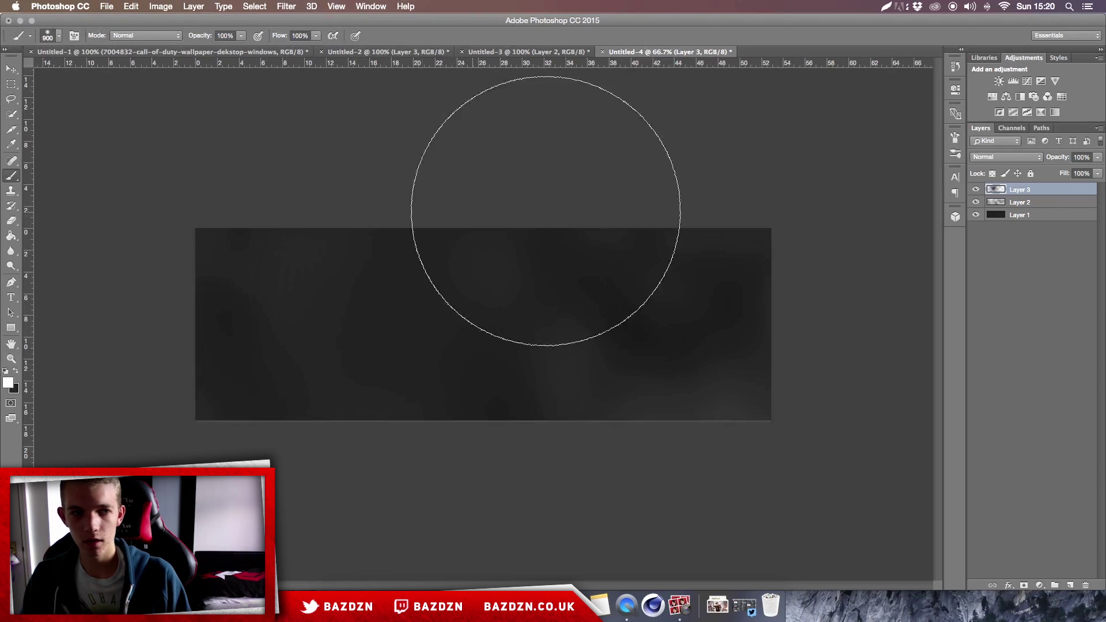
pyautogui.press('super+z')
# Paint a soft white glow at the top centre and dim Layer 3 to 37% opacity
pyautogui.click(453, 184)
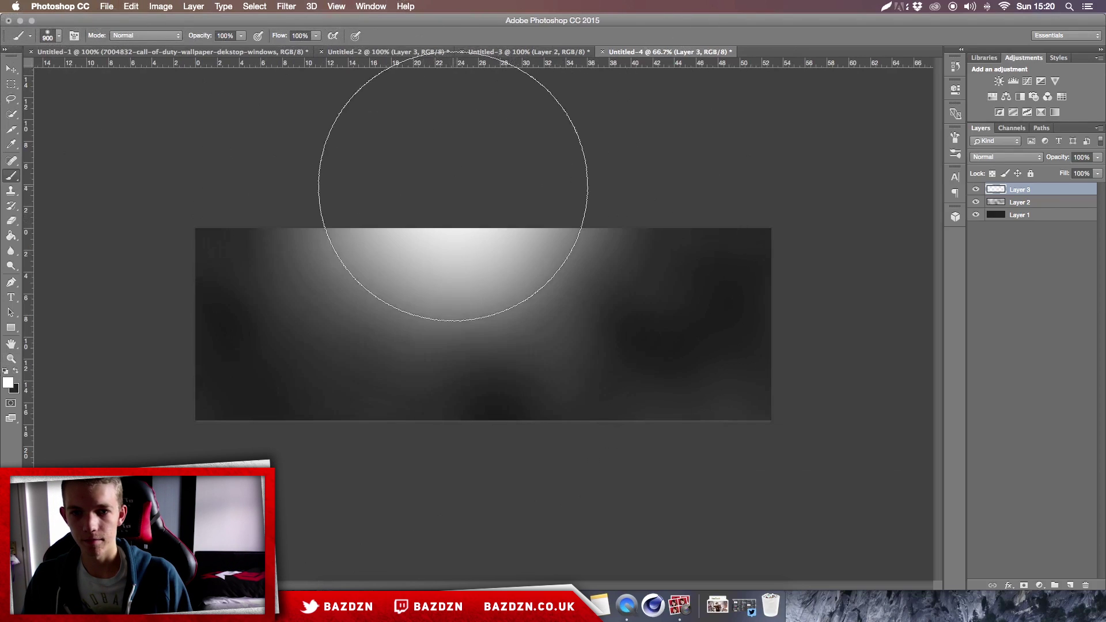
pyautogui.press('super+z')
pyautogui.click(502, 183)
pyautogui.press('super+z')
pyautogui.click(484, 190)
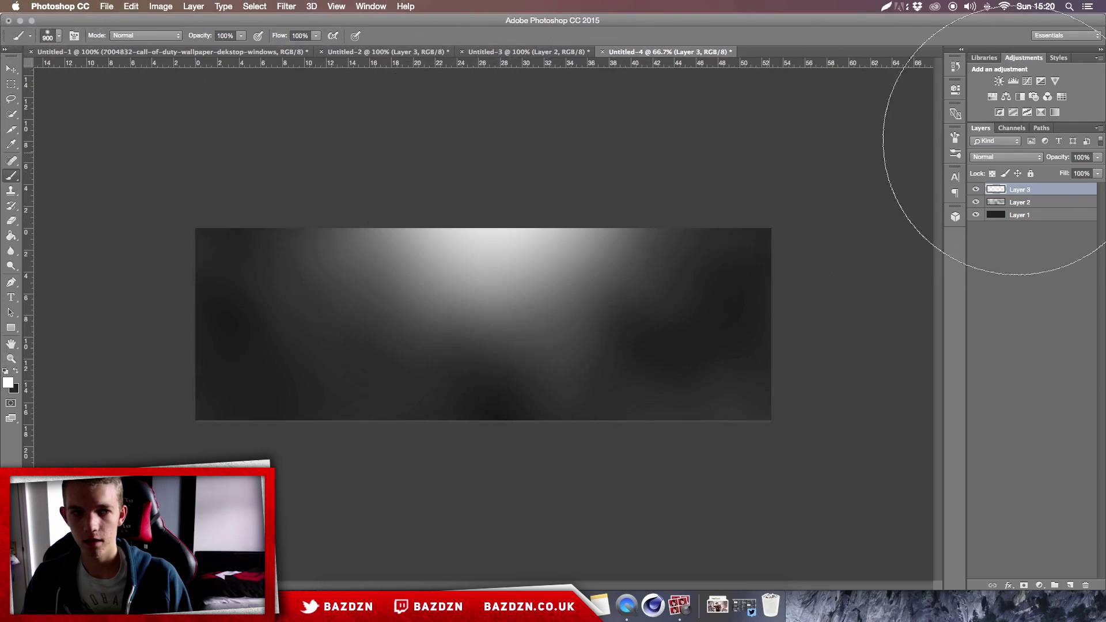
pyautogui.moveTo(1070, 171); pyautogui.dragTo(1064, 173)
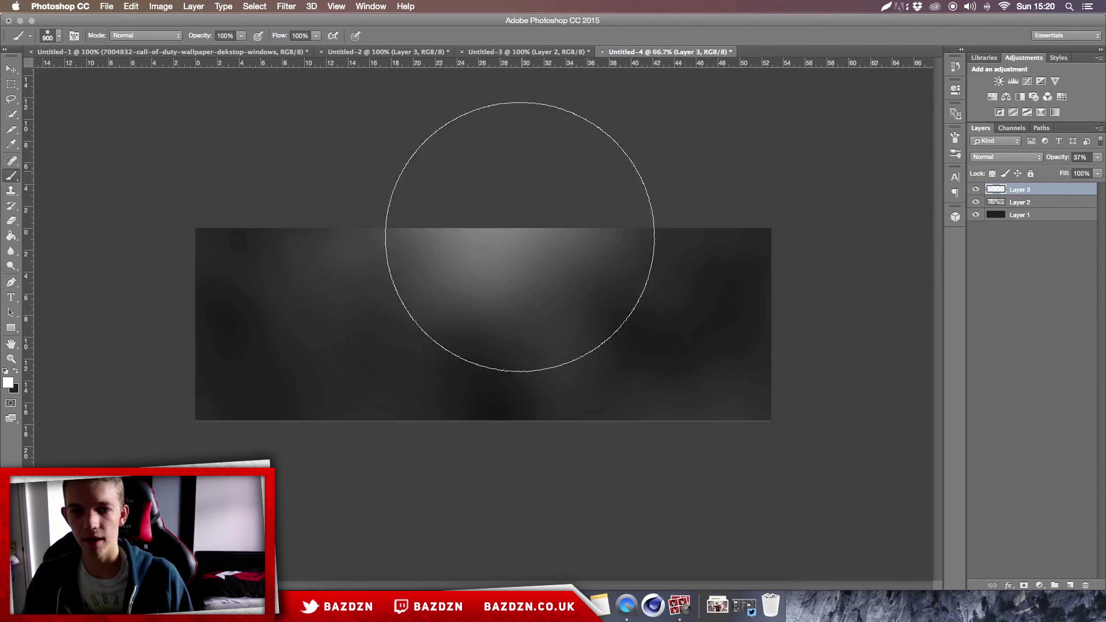
pyautogui.click(499, 53)
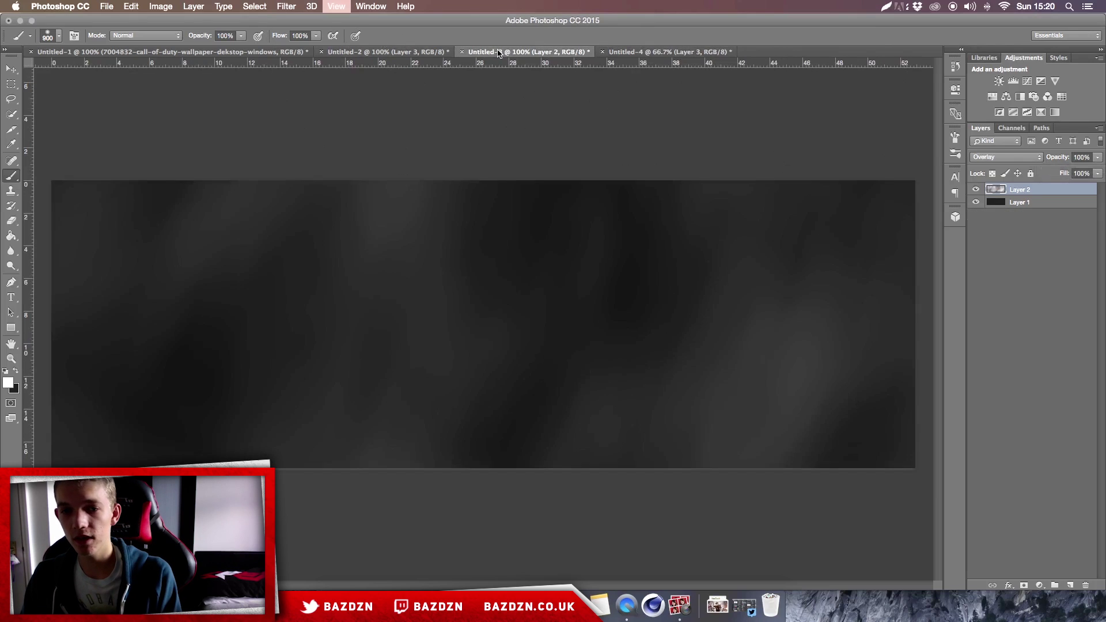
# Review the Untitled-3, Untitled-2 and Untitled-1 drafts, then return to Untitled-4
pyautogui.press('super+minus')
pyautogui.click(357, 52)
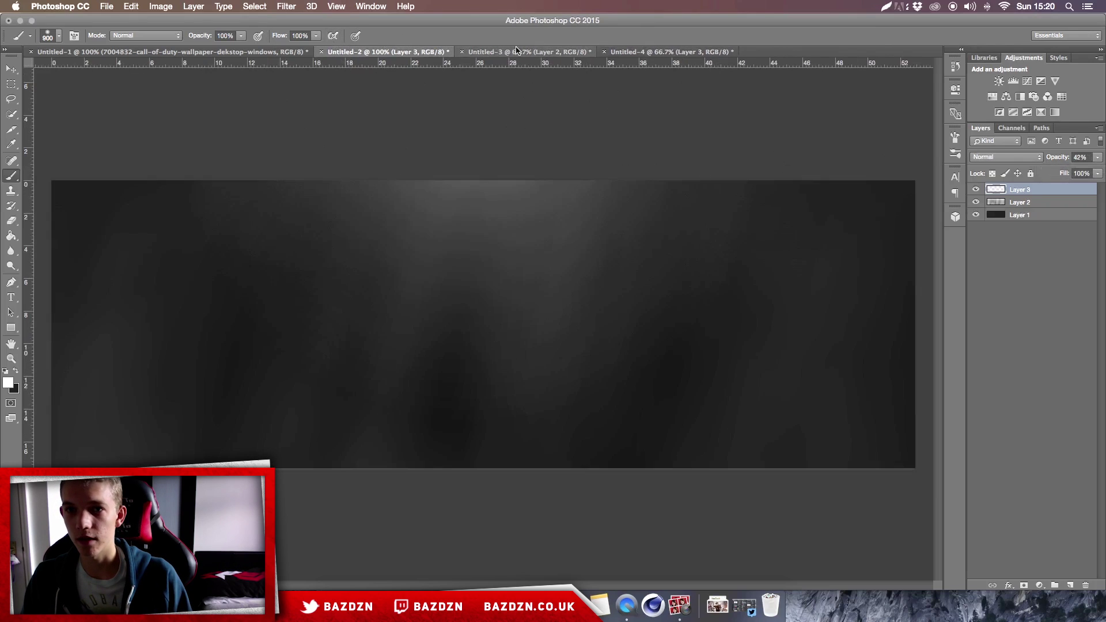
pyautogui.hotkey('ctrl', 'shift', 'Tab')
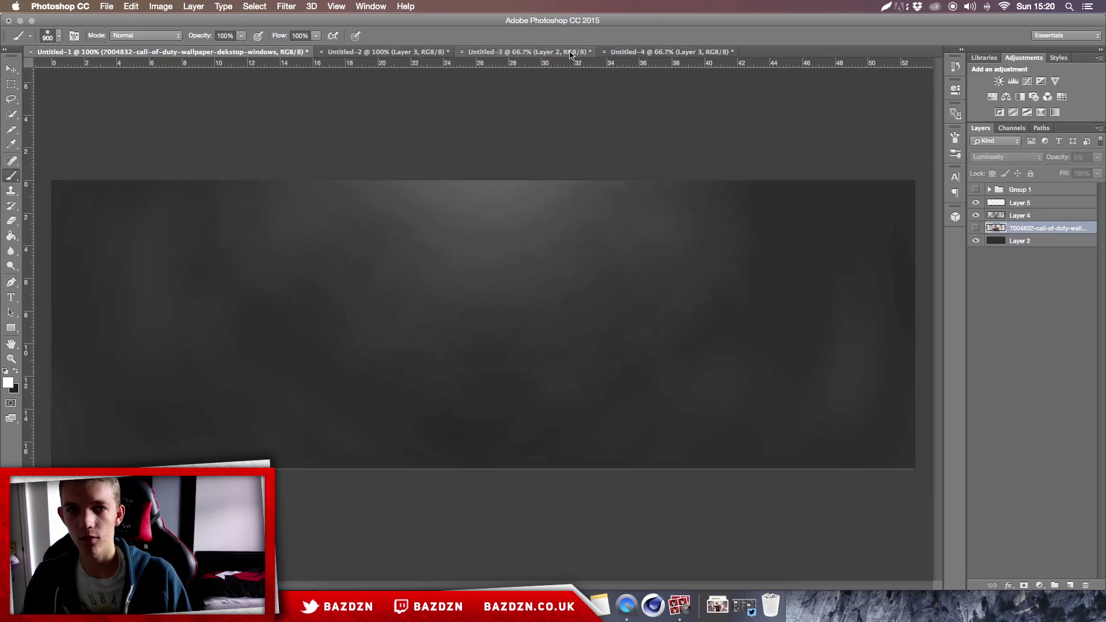
pyautogui.hotkey('ctrl', 'Tab')
# Open the Downloads stack and pick the Call of Duty image
pyautogui.click(717, 602)
pyautogui.click(719, 599)
pyautogui.click(719, 599)
# Place the Call of Duty photo on the banner, scaled to about 355% and shifted down
pyautogui.moveTo(428, 167); pyautogui.dragTo(382, 286)
pyautogui.moveTo(571, 279); pyautogui.dragTo(798, 150)
pyautogui.press('Return')
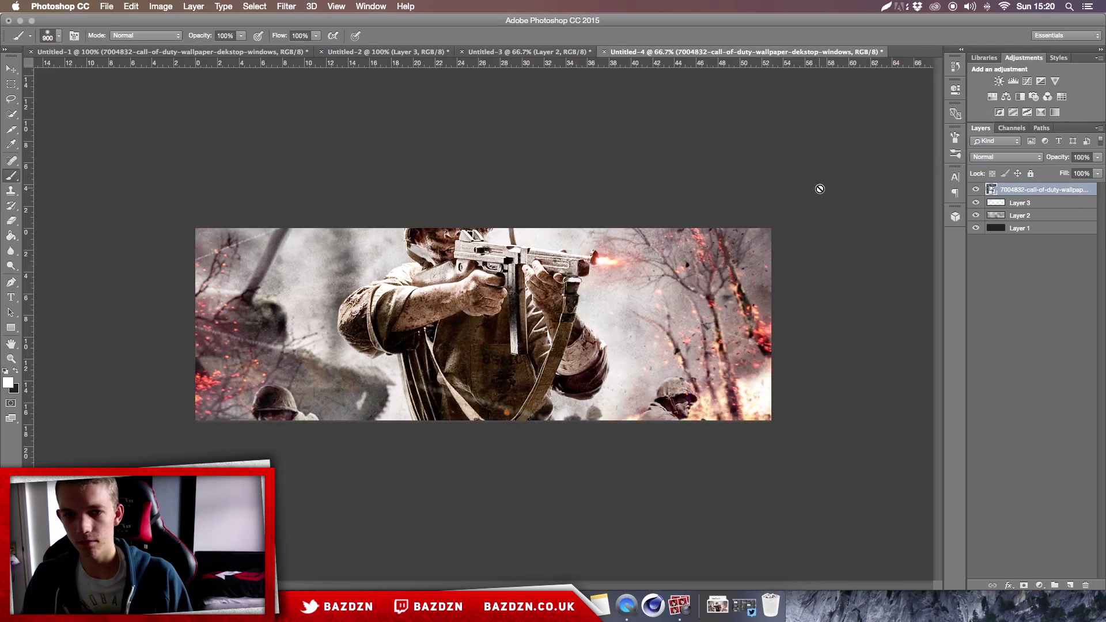
pyautogui.moveTo(515, 282); pyautogui.dragTo(514, 348)
# Set the photo layer to Overlay and move it below Layer 3's white glow
pyautogui.click(1000, 156)
pyautogui.click(990, 281)
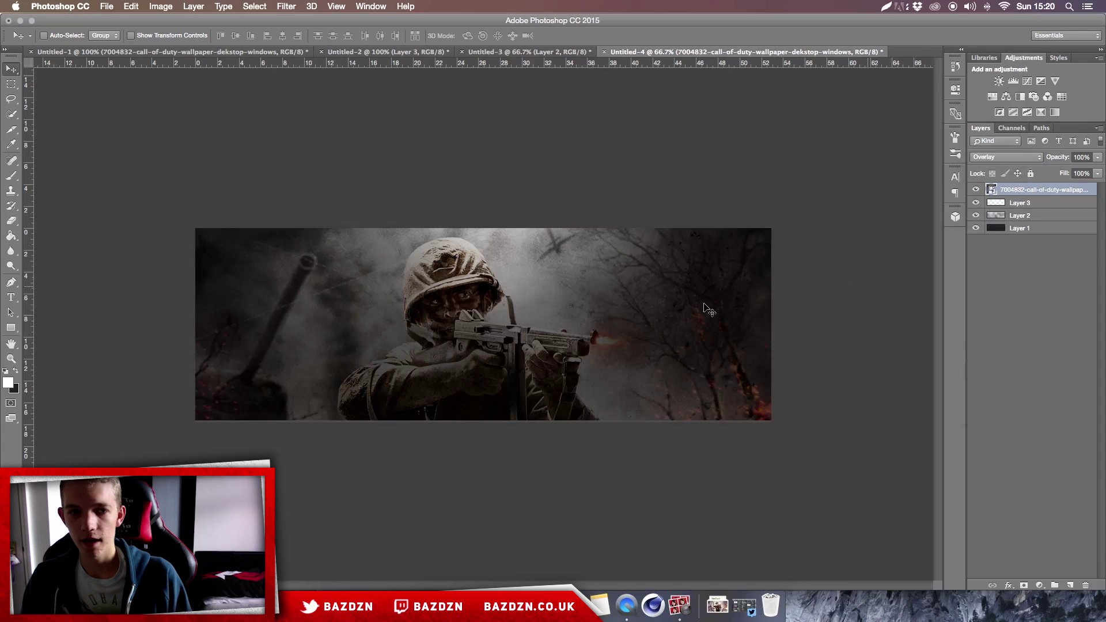
pyautogui.click(976, 217)
pyautogui.click(976, 218)
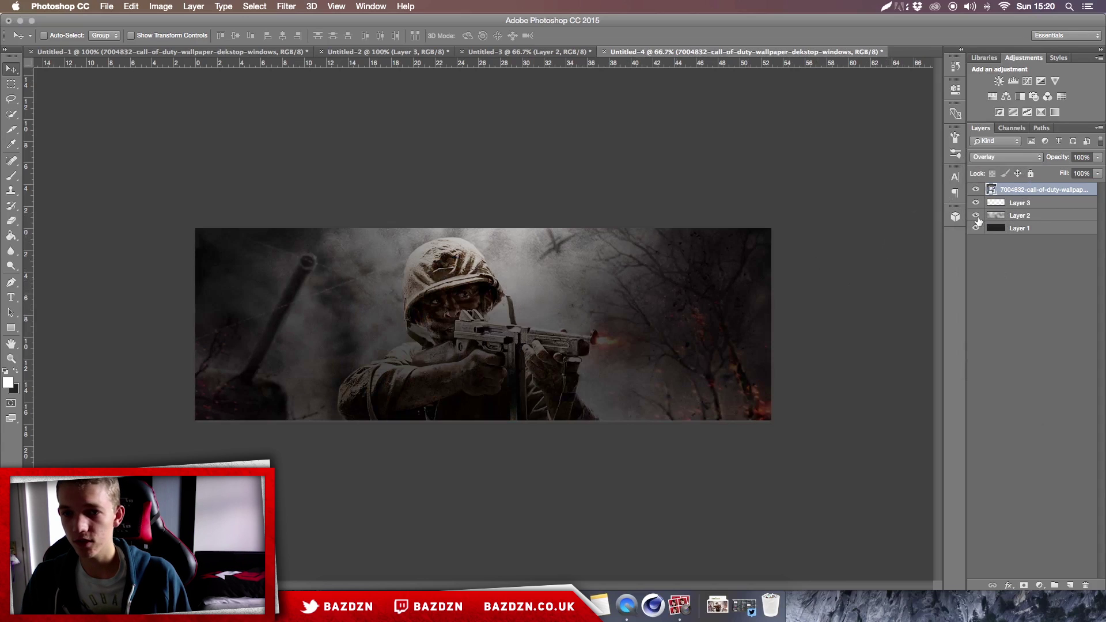
pyautogui.moveTo(1013, 191); pyautogui.dragTo(1011, 210)
pyautogui.press('super+minus')
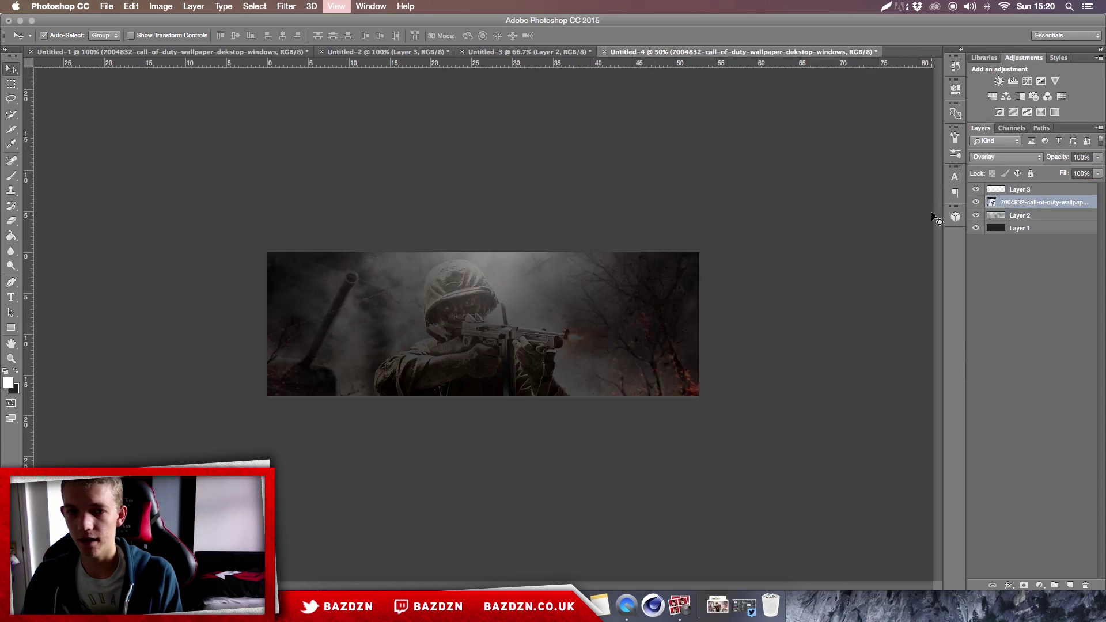
pyautogui.press('super+plus')
pyautogui.press('super+plus')
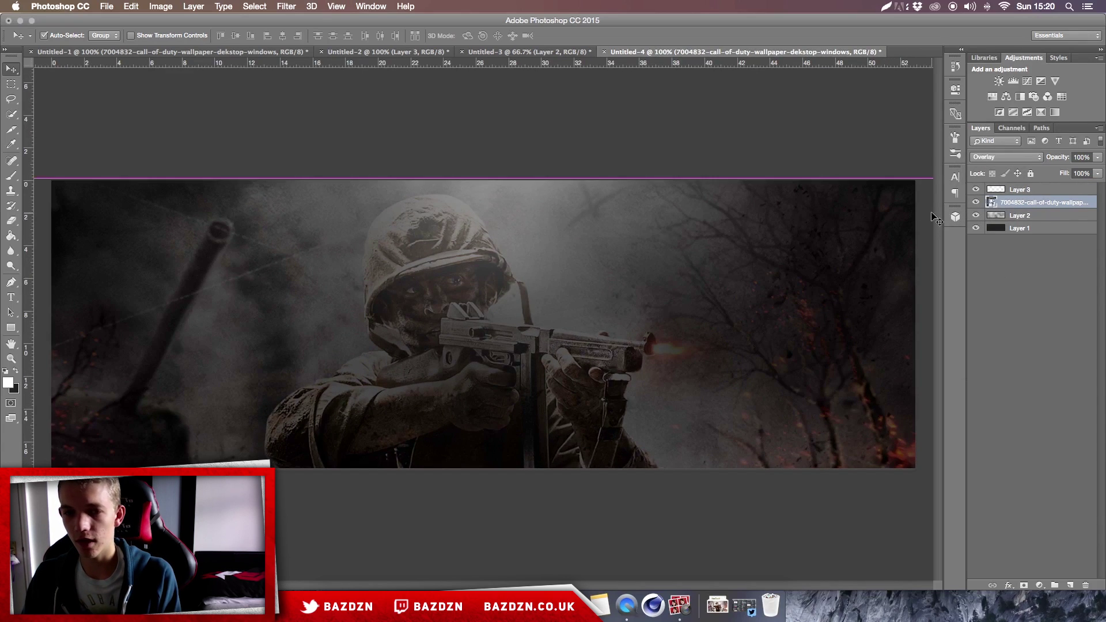
pyautogui.press('super+minus')
pyautogui.press('super+plus')
pyautogui.press('super+minus')
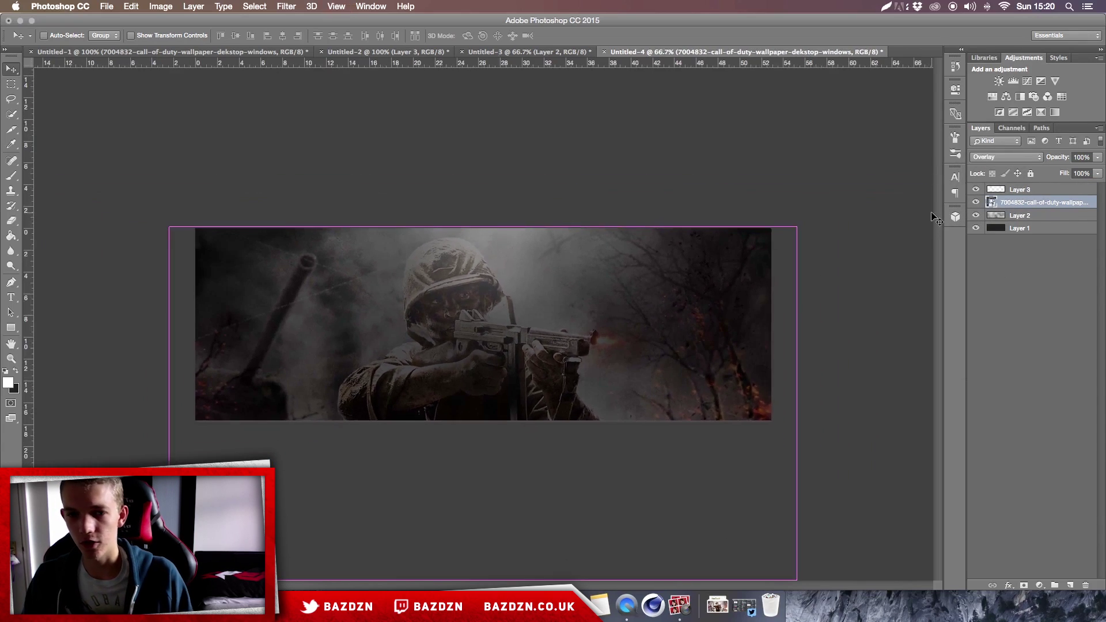